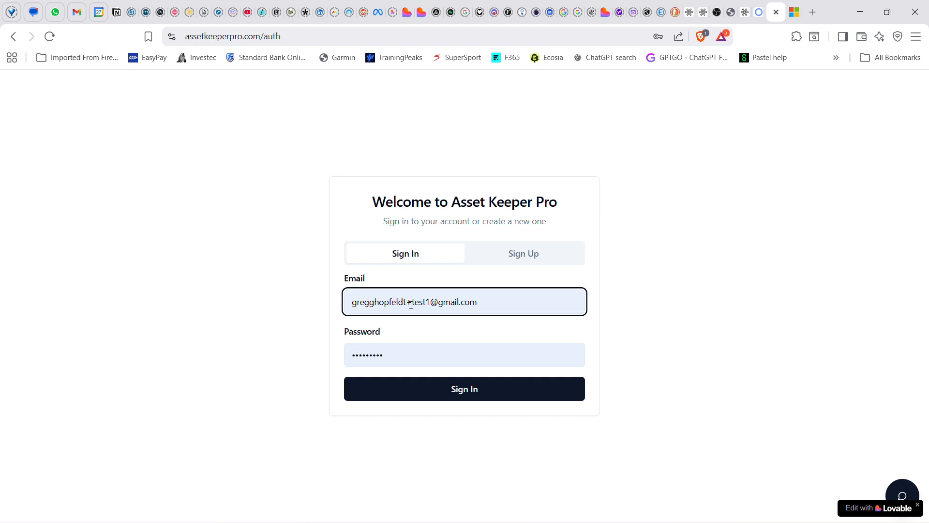
Sign in to Asset Keeper Pro with the e-mail and password already filled in
left_click(405, 353)
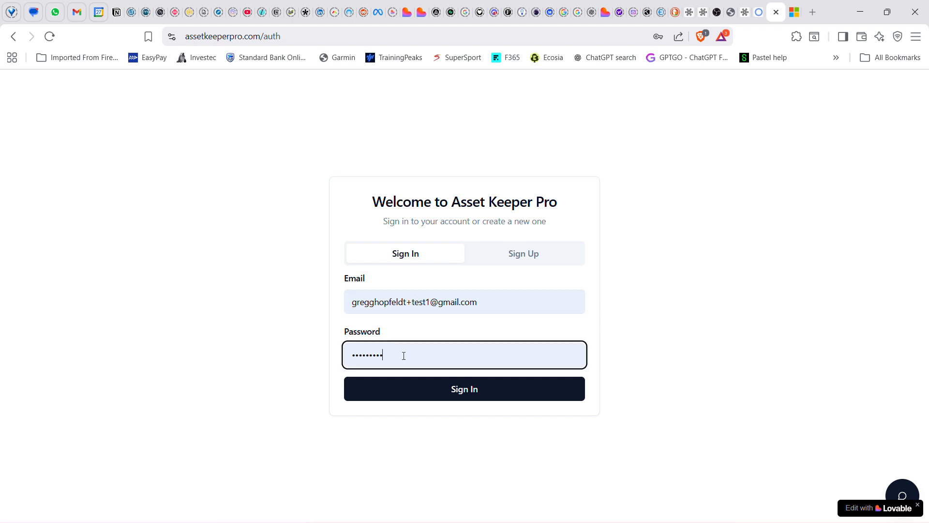
left_click(573, 331)
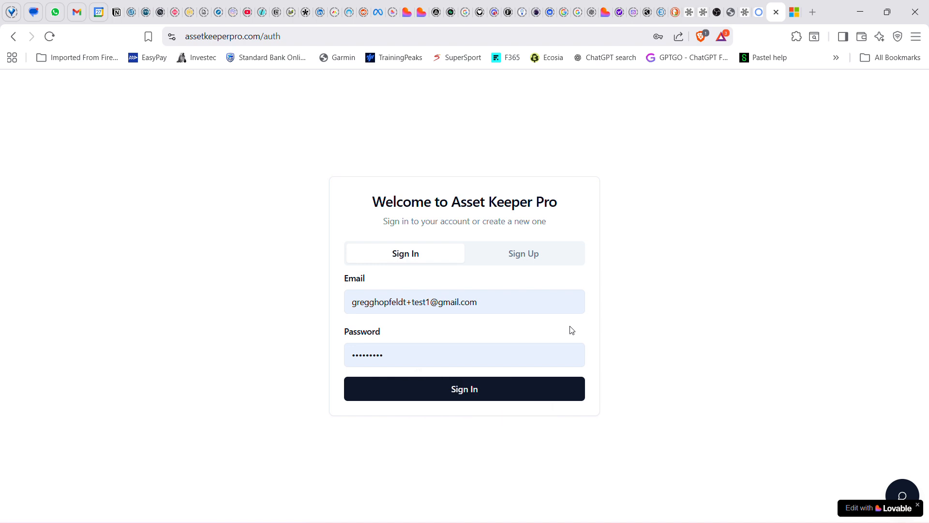
left_click(453, 391)
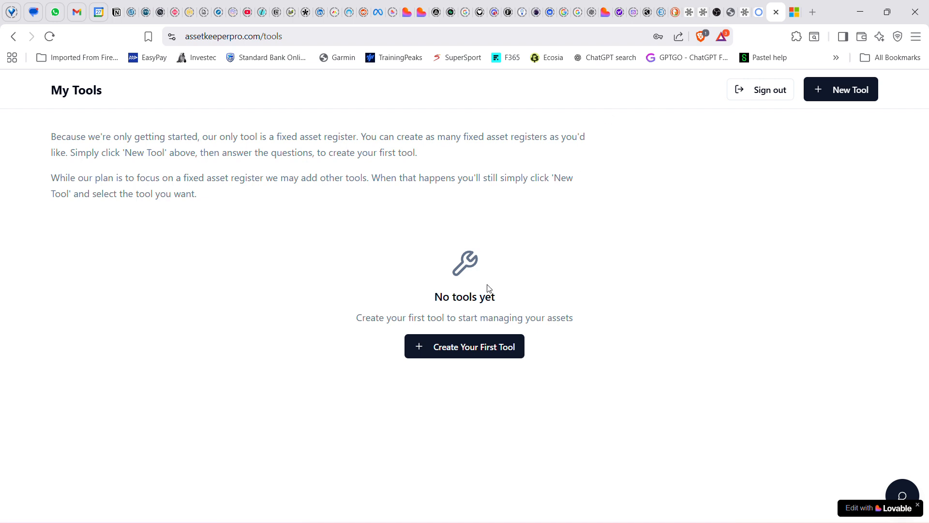
Create a new tool from the Fixed Asset Register template and name it "Test register 1"
left_click(431, 348)
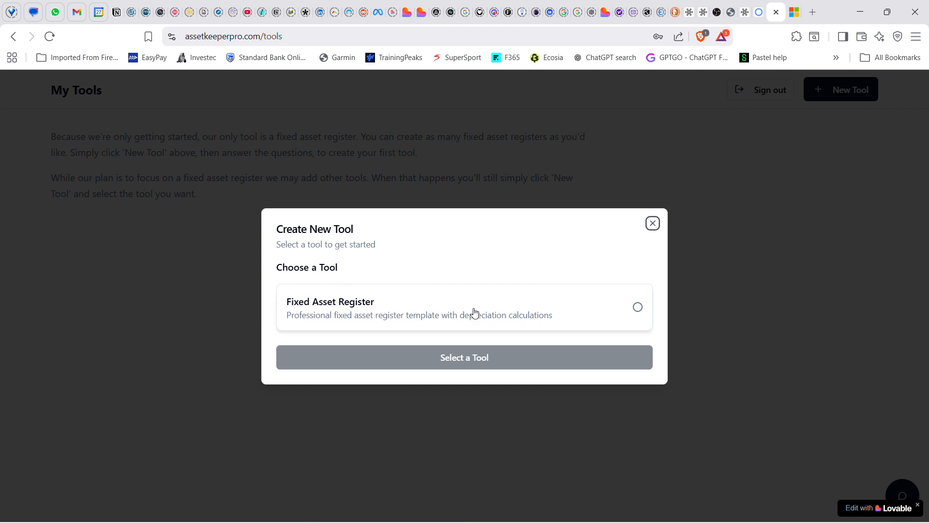
left_click(639, 308)
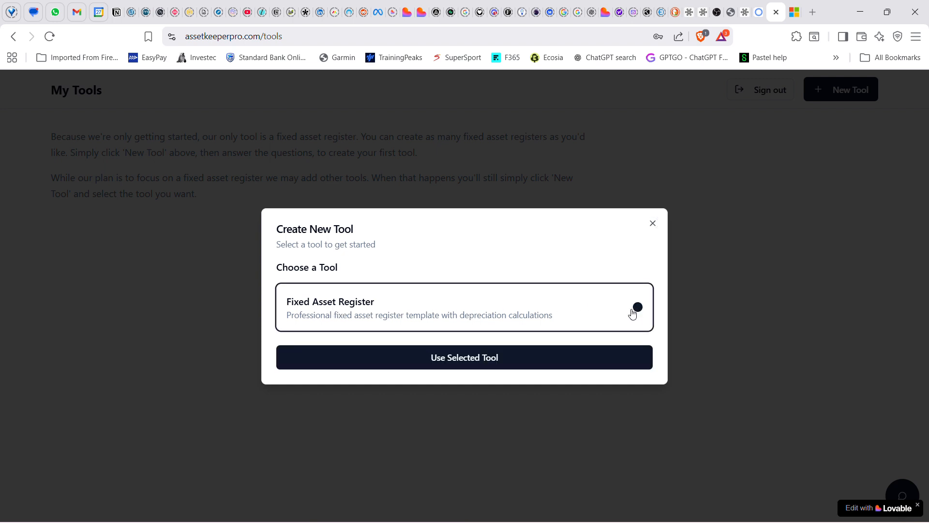
left_click(504, 359)
left_click(369, 302)
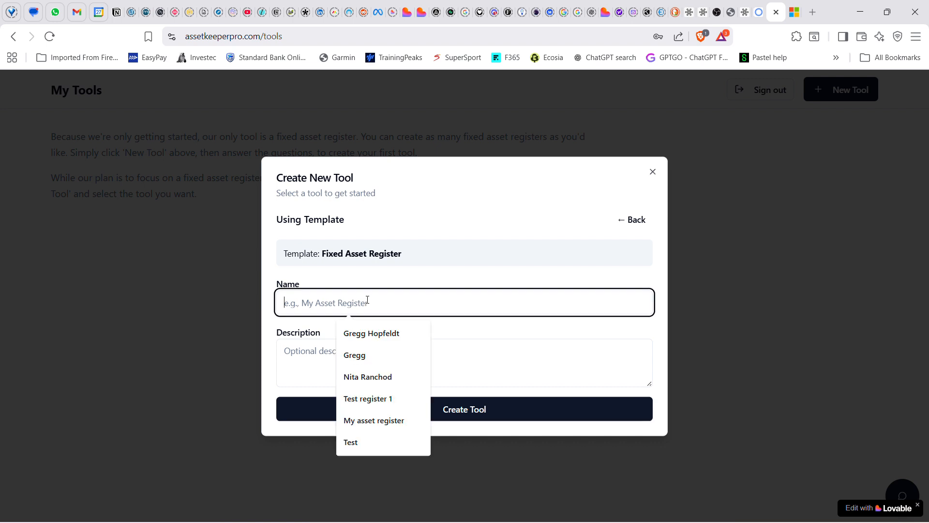
type("Test a")
key("BackSpace")
type("r")
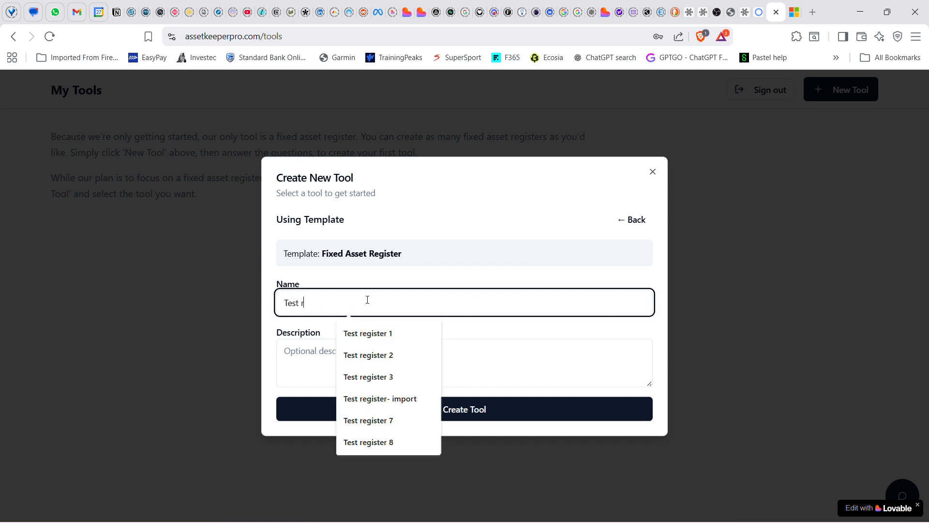
type("egister 1")
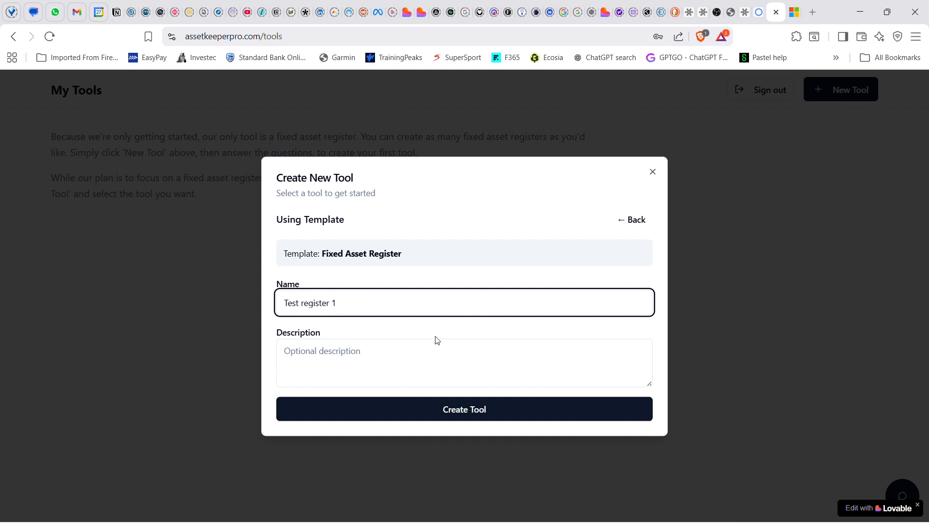
left_click(474, 413)
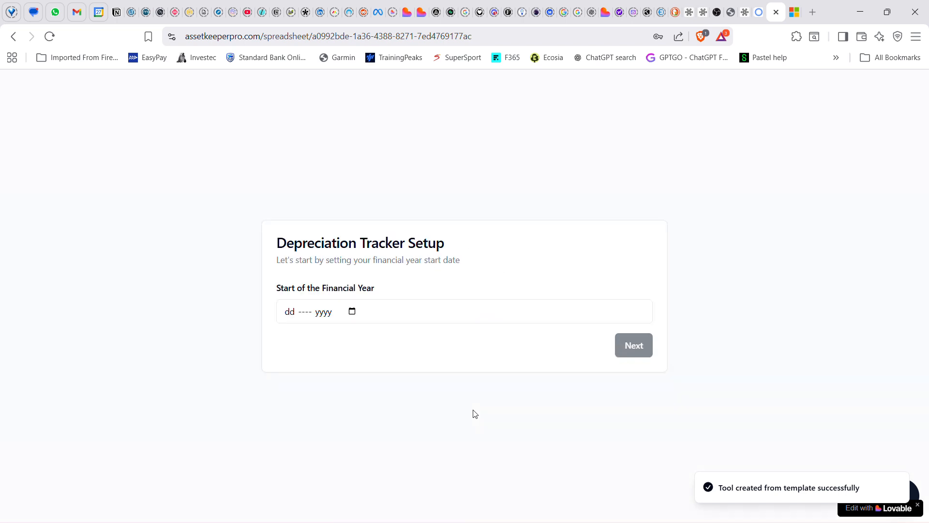
Set the start of the financial year to 1 Jul 2025 and continue to the depreciation rates
left_click(351, 311)
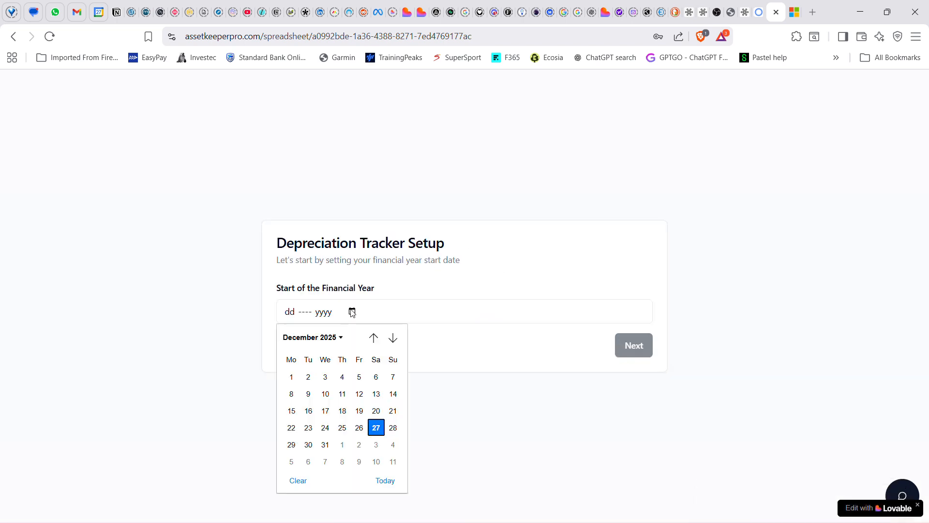
left_click(374, 339)
left_click(374, 338)
left_click(374, 338)
left_click(374, 338)
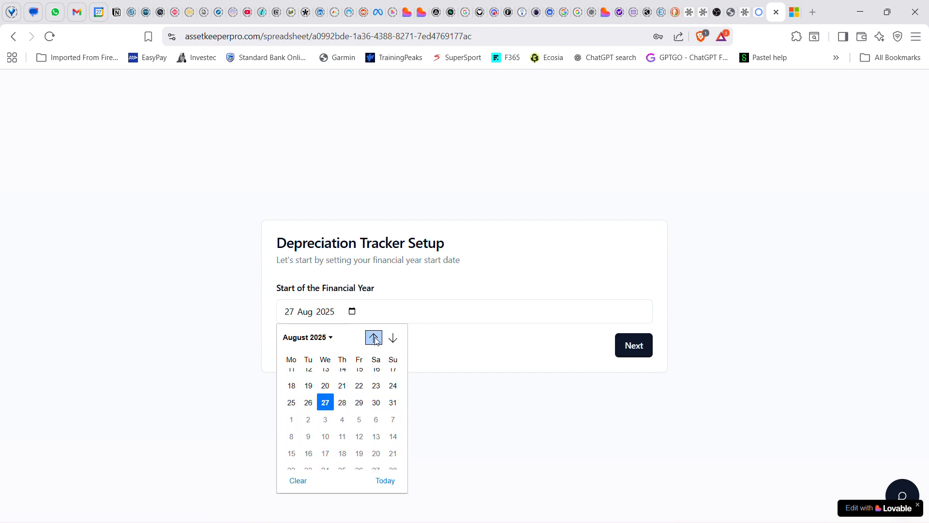
left_click(374, 338)
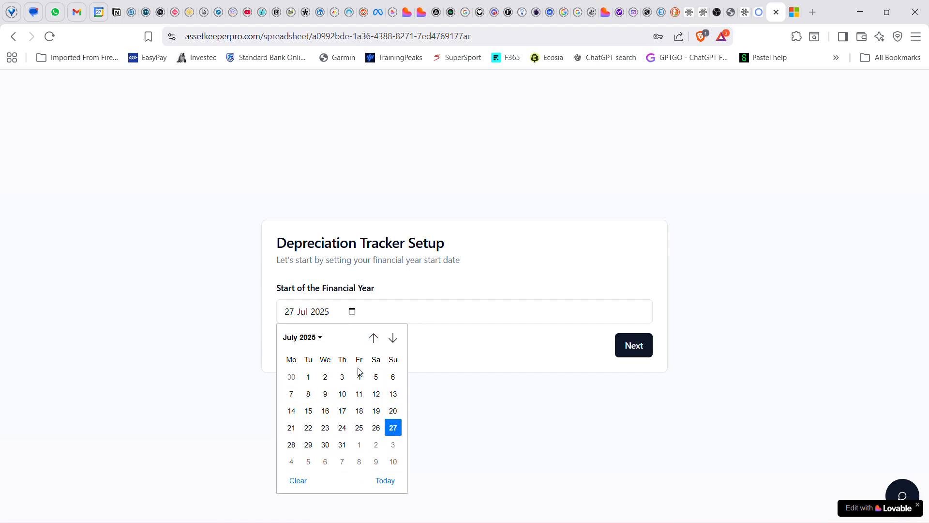
left_click(309, 377)
left_click(650, 351)
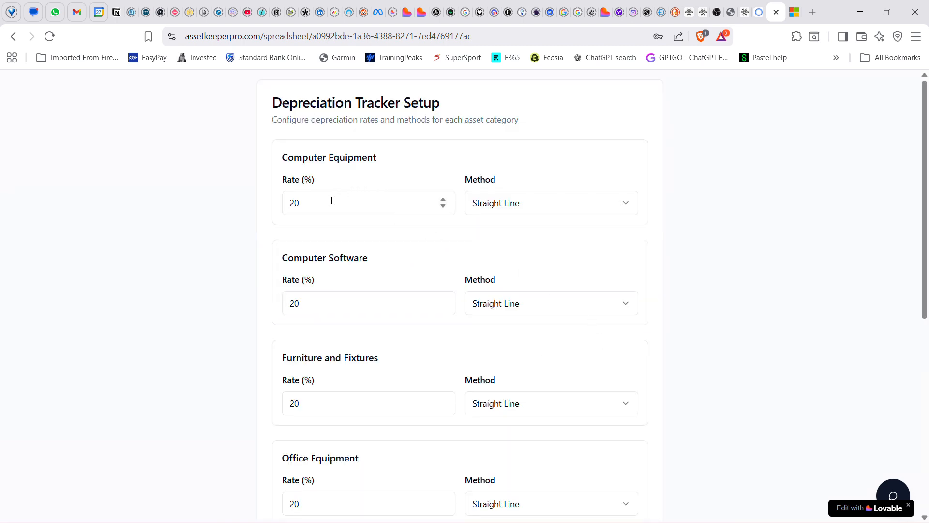
Set Machinery's depreciation rate to 25% with the Reducing Balance method and complete the tracker setup
left_click(541, 204)
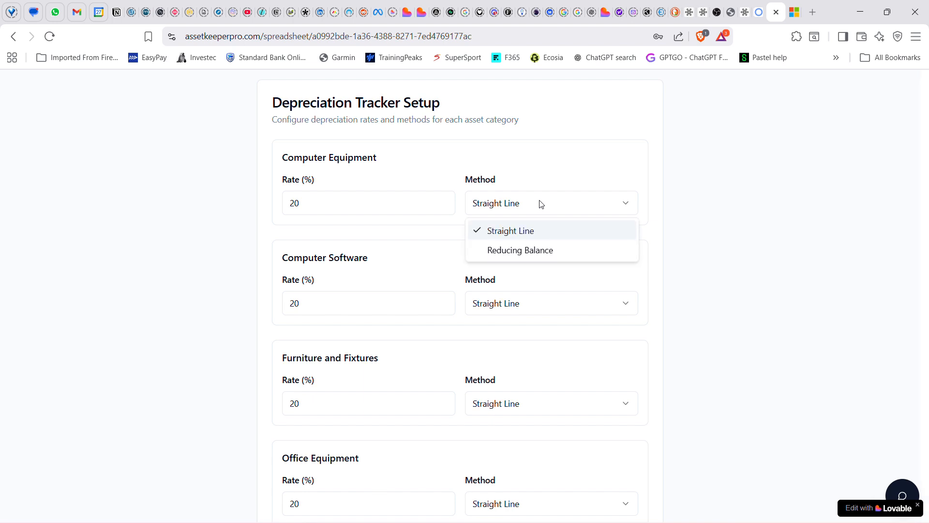
left_click(540, 204)
scroll(341, 370, "down", 5)
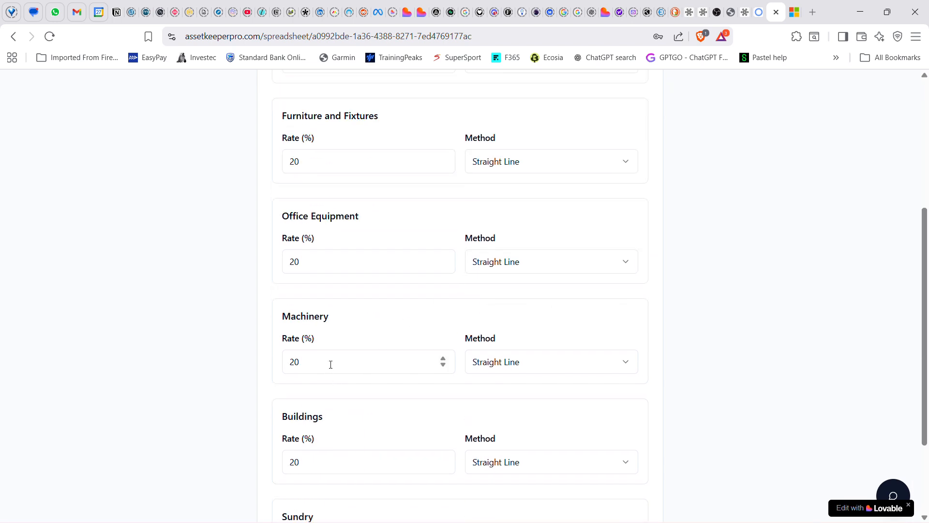
left_click(330, 362)
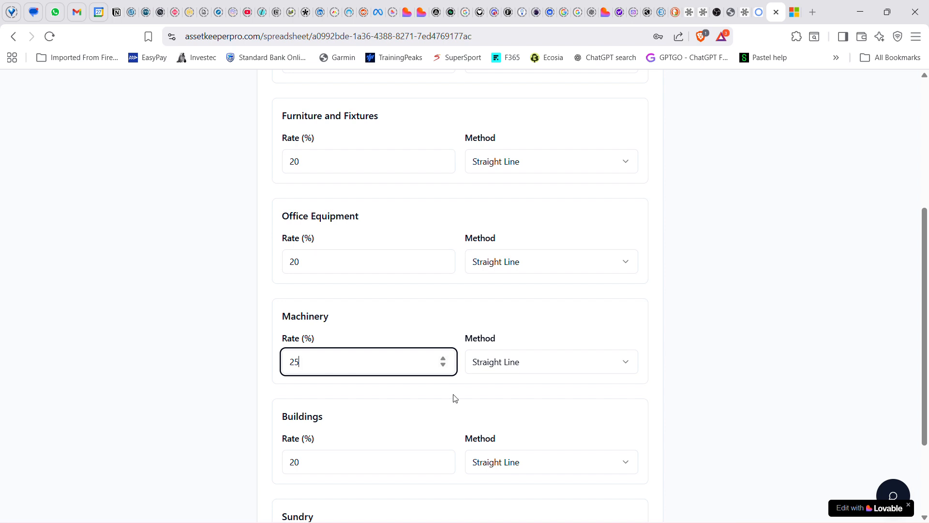
left_click(558, 360)
left_click(510, 415)
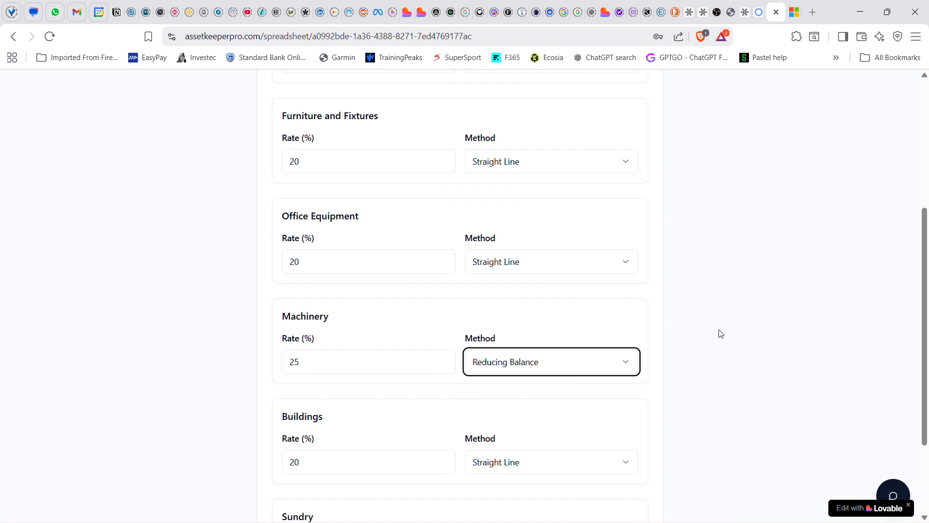
left_click(720, 334)
scroll(702, 377, "down", 3)
left_click(606, 484)
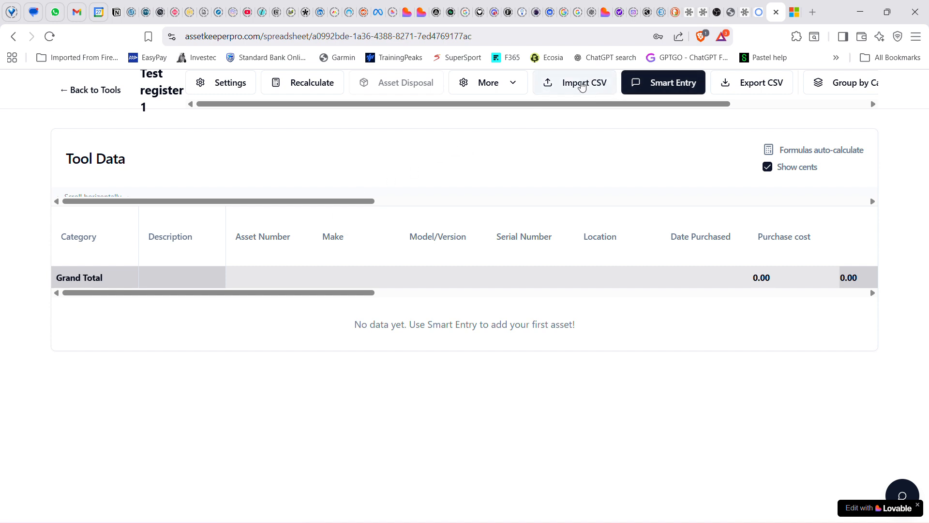
Load "Asset register for test import(1)" for CSV import, treating empty values as $0 and calculating depreciation from the purchase date
left_click(582, 86)
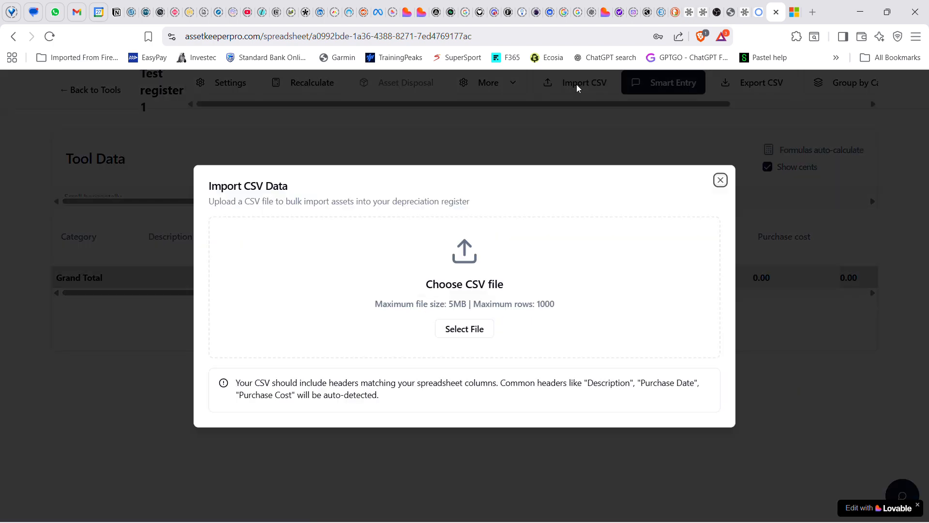
left_click(453, 306)
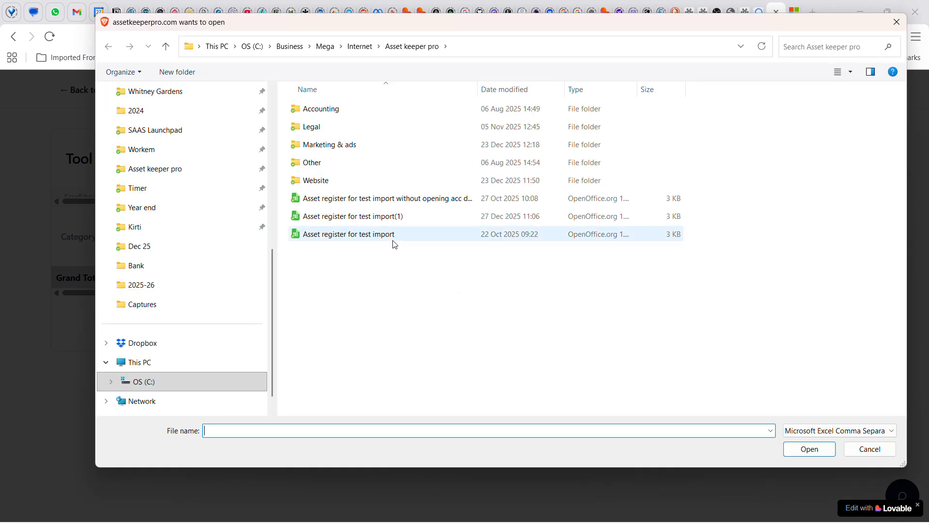
double_click(367, 217)
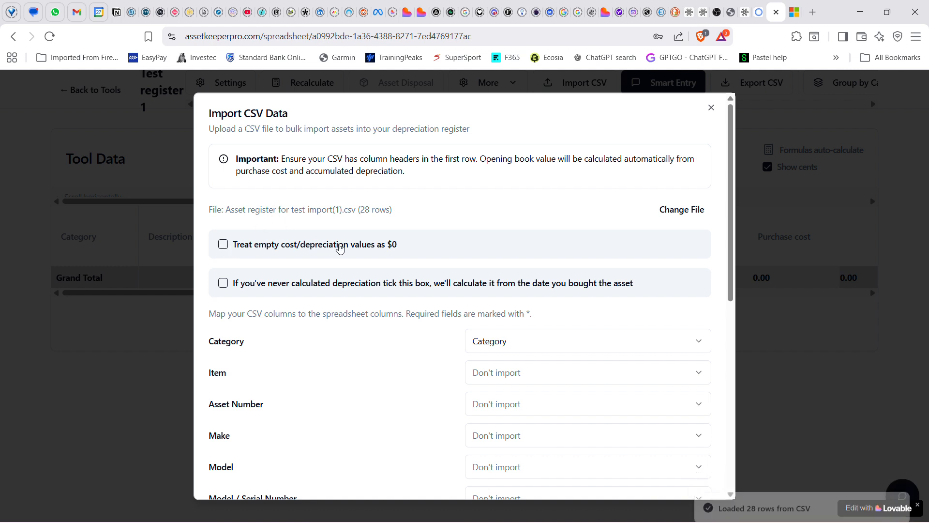
left_click(223, 246)
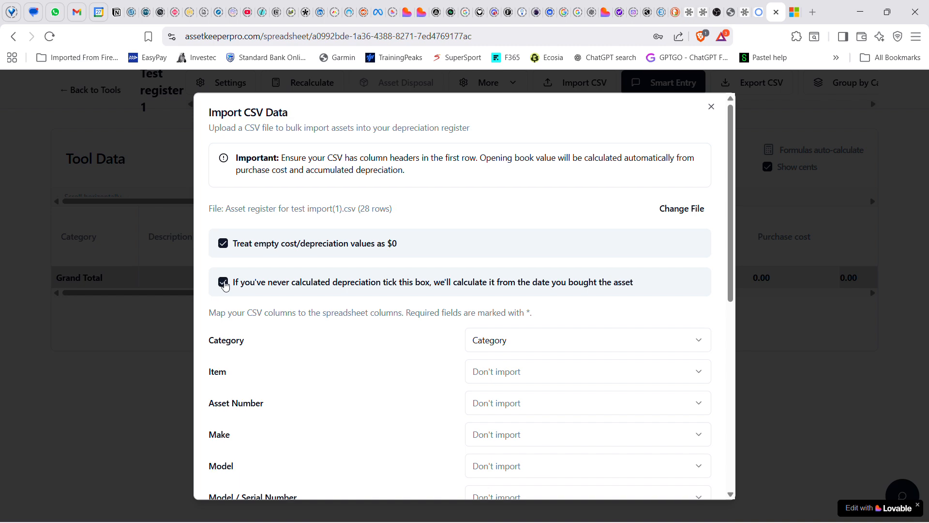
Map the CSV columns Item to Description, Asset Number to Asset Number, and Make to Make
scroll(225, 286, "down", 3)
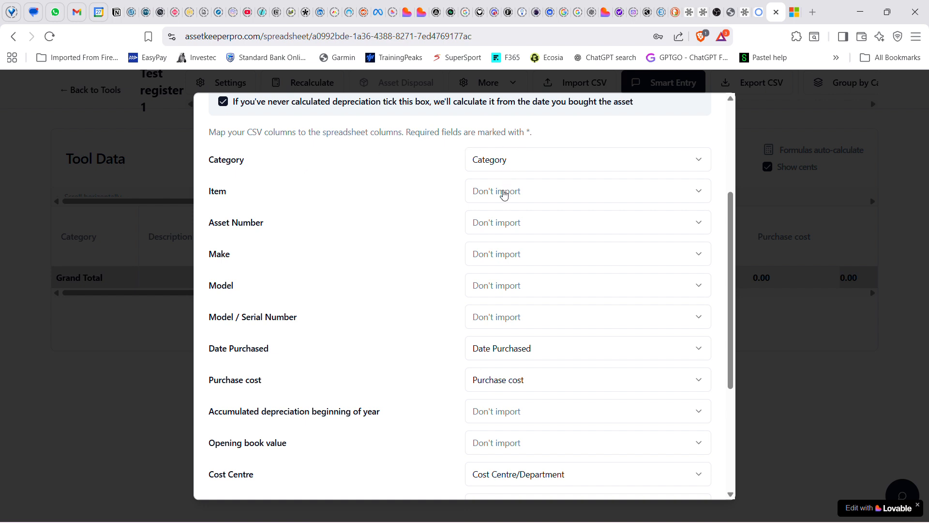
left_click(504, 195)
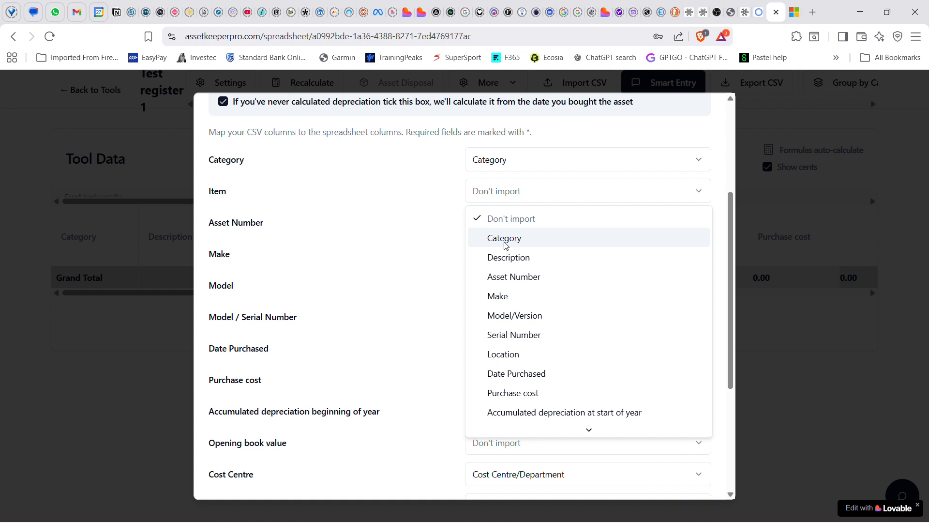
left_click(510, 258)
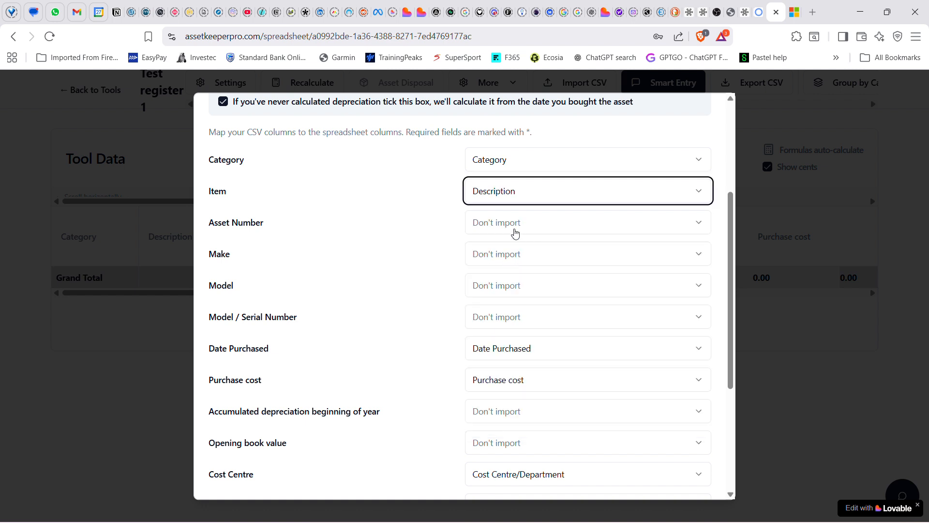
left_click(516, 230)
left_click(513, 311)
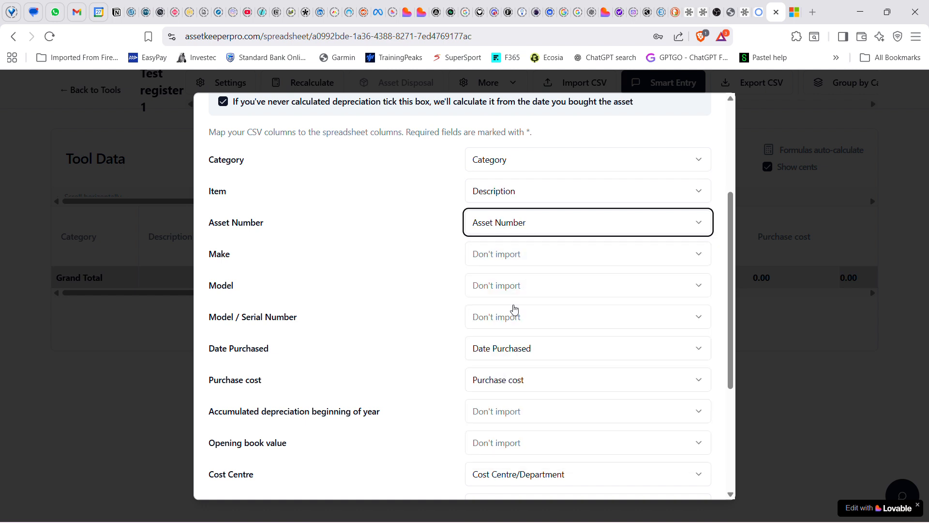
left_click(527, 255)
left_click(499, 359)
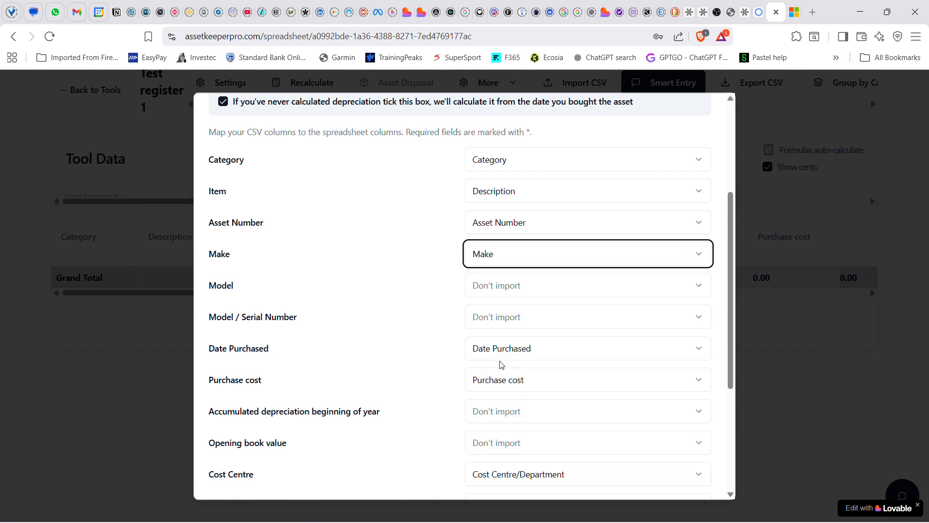
Map Model to Model/Version, Model / Serial Number to Serial Number, and Accumulated depreciation beginning of year to Accumulated depreciation at start of year
left_click(519, 291)
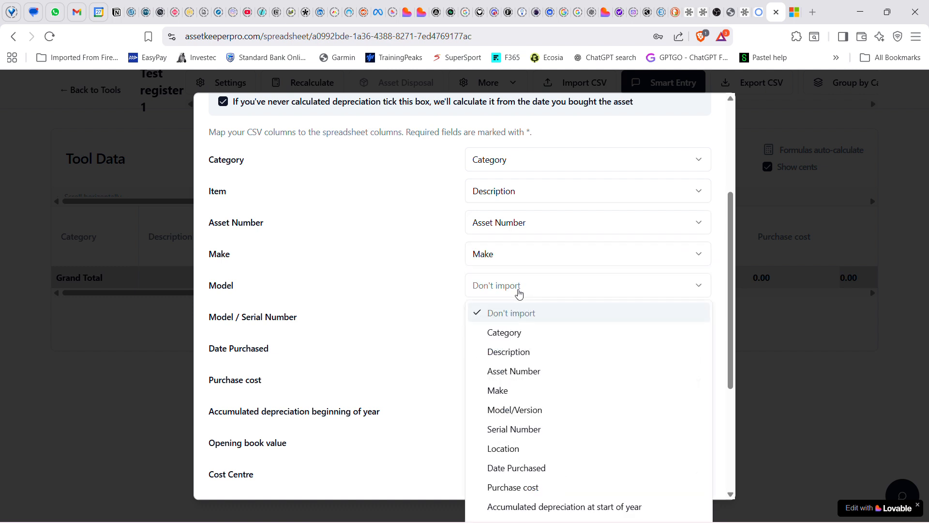
left_click(515, 409)
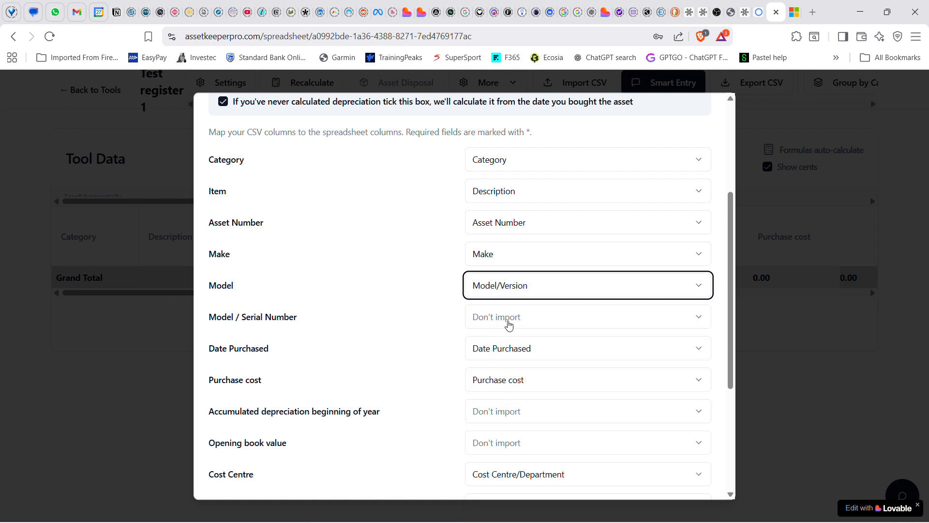
left_click(509, 324)
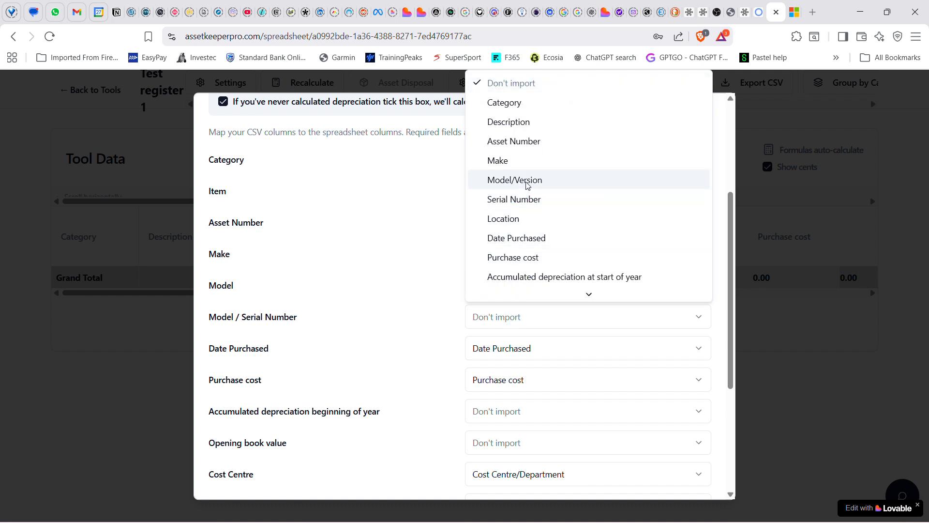
left_click(518, 199)
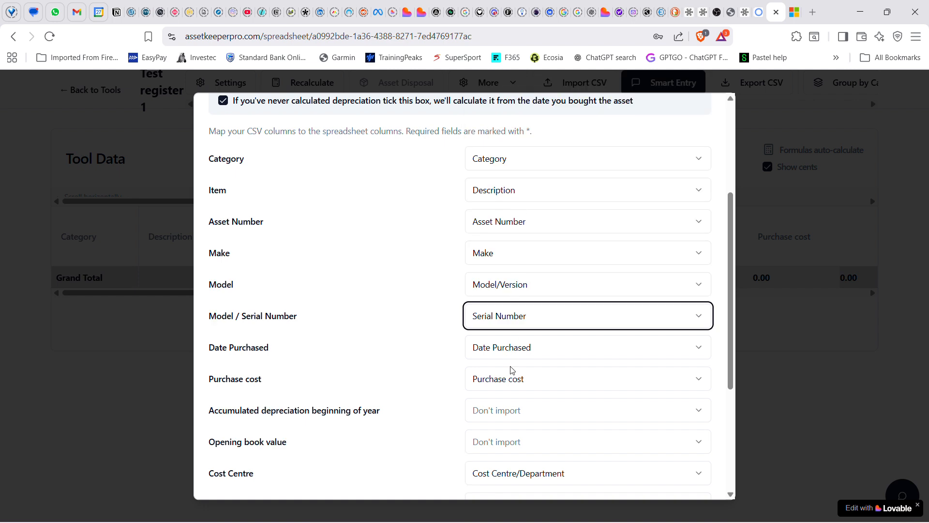
scroll(492, 315, "down", 3)
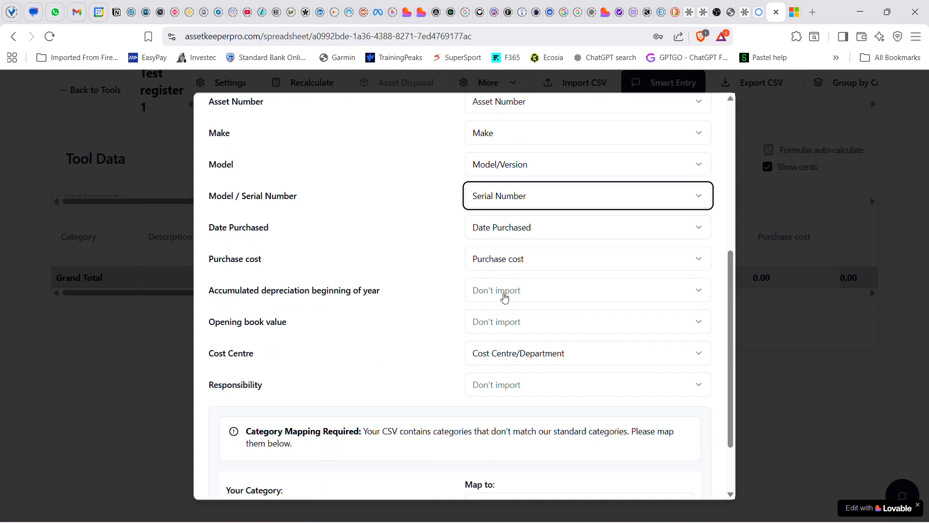
left_click(504, 297)
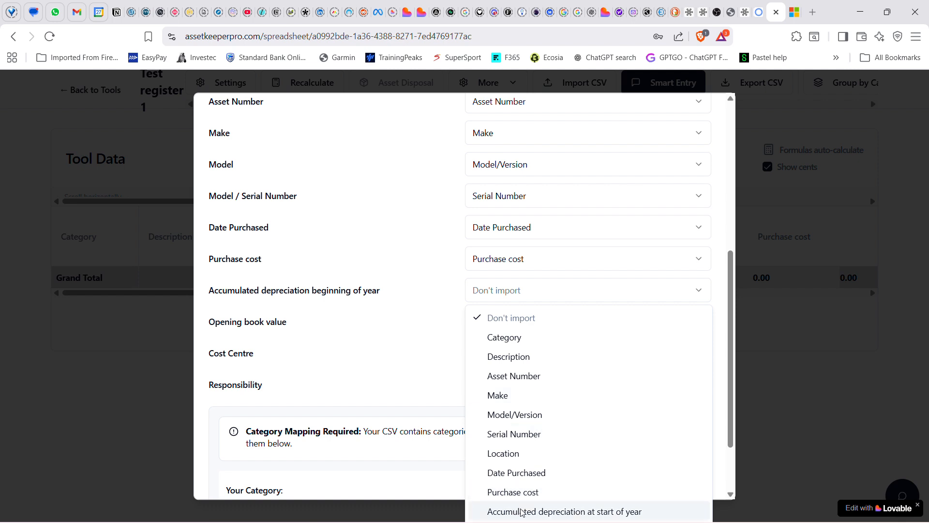
left_click(525, 509)
Map the Responsibility column to Responsibility and the CSV category IT to Computer Equipment
scroll(435, 353, "down", 2)
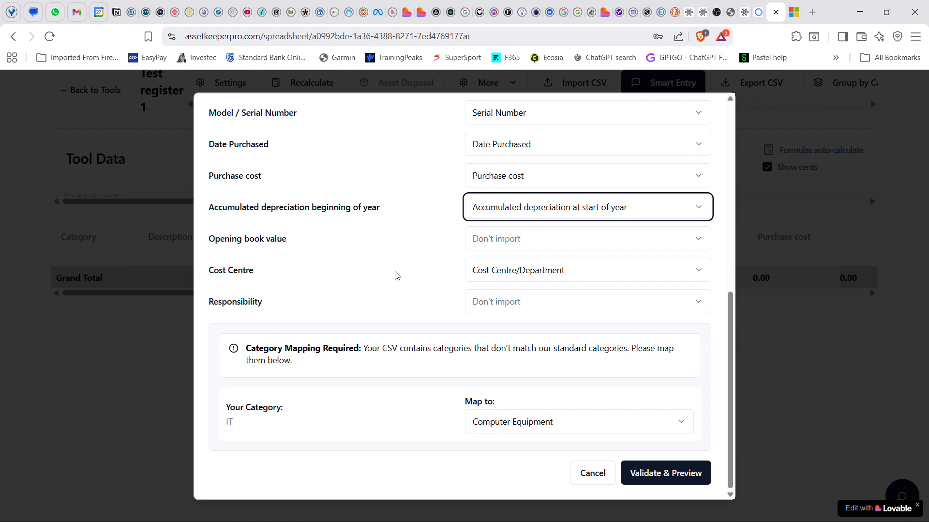
left_click(532, 303)
scroll(529, 263, "down", 3)
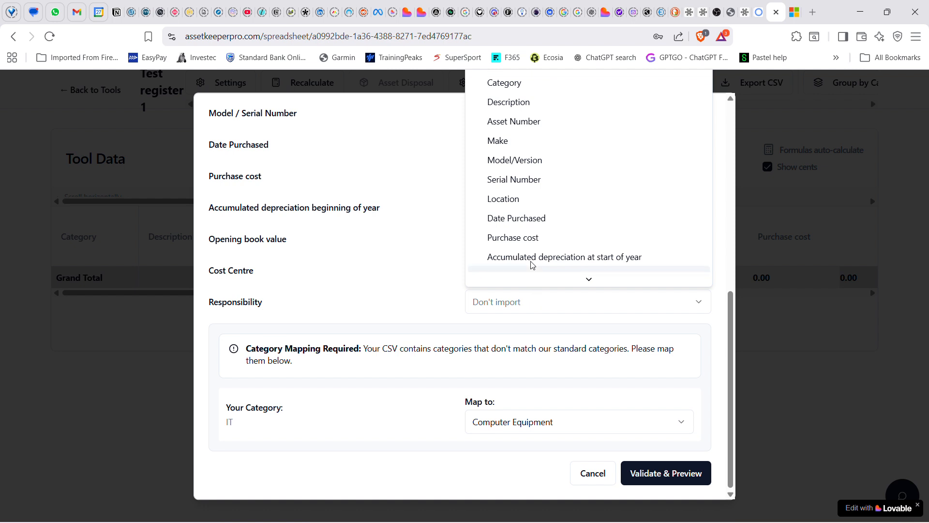
left_click(518, 221)
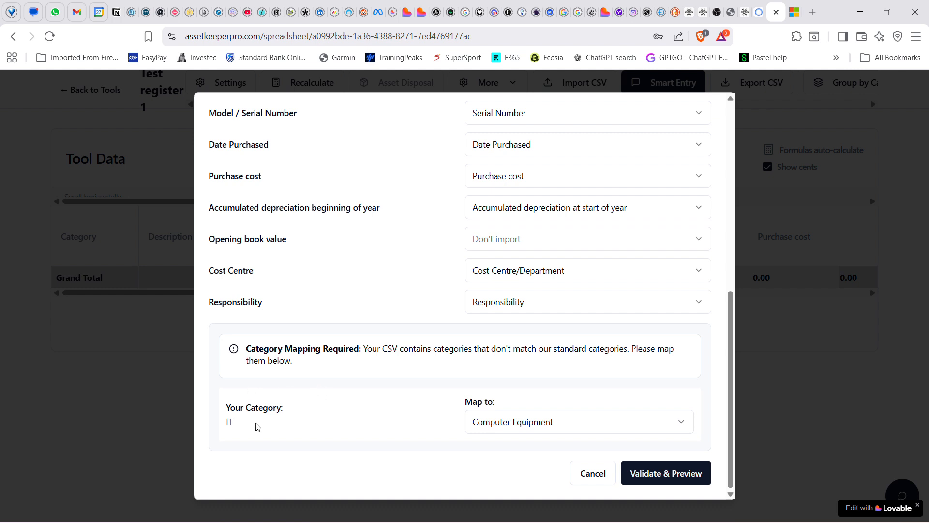
left_click(498, 426)
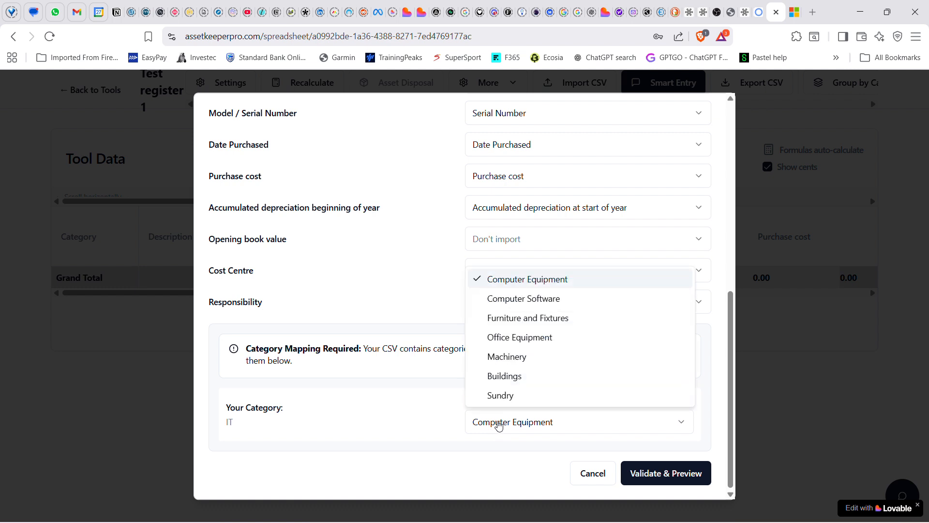
left_click(530, 281)
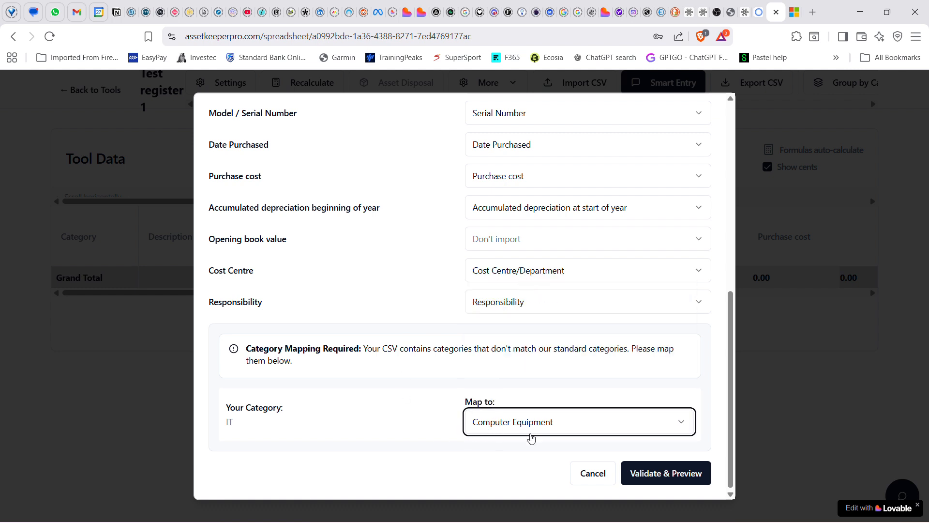
Validate the mapped CSV data and import all 28 rows into the register
left_click(665, 477)
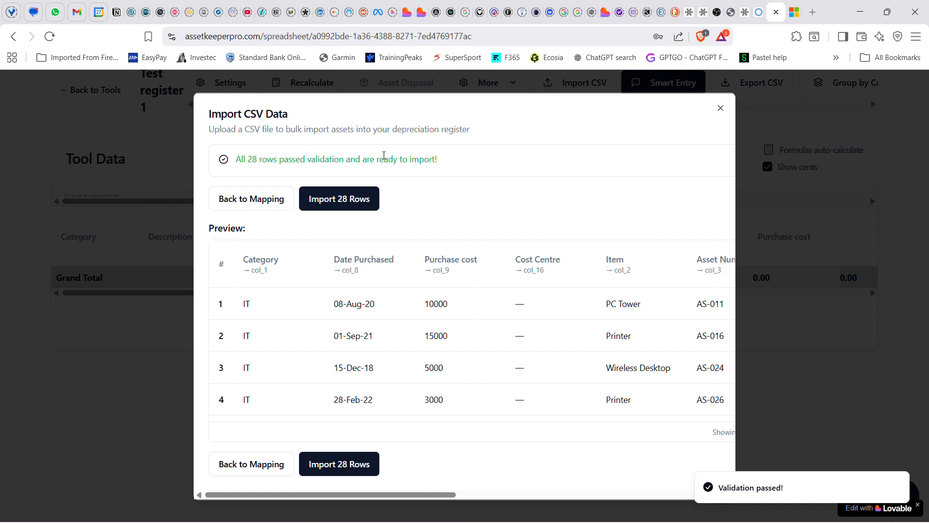
scroll(379, 264, "down", 1)
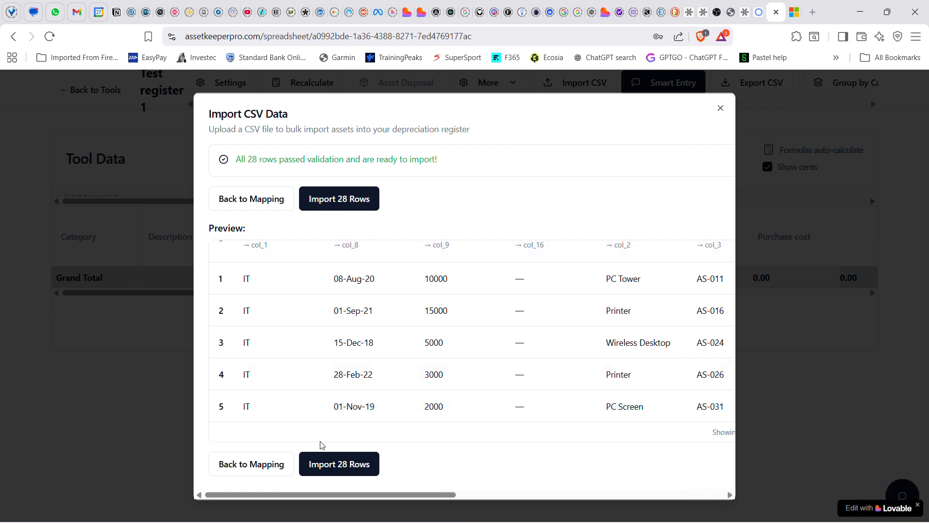
left_click(335, 467)
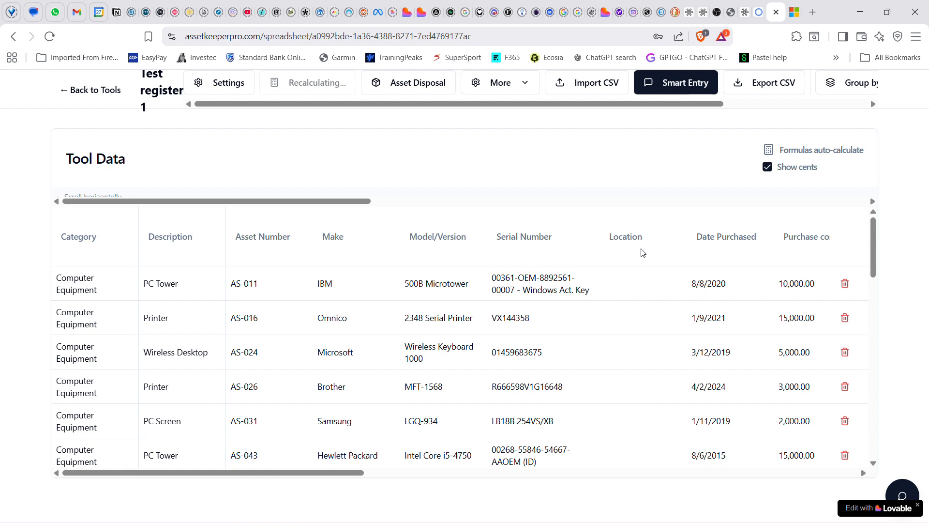
Review the imported assets, including their purchase cost, accumulated depreciation and book value columns
scroll(524, 367, "down", 2)
scroll(524, 368, "down", 15)
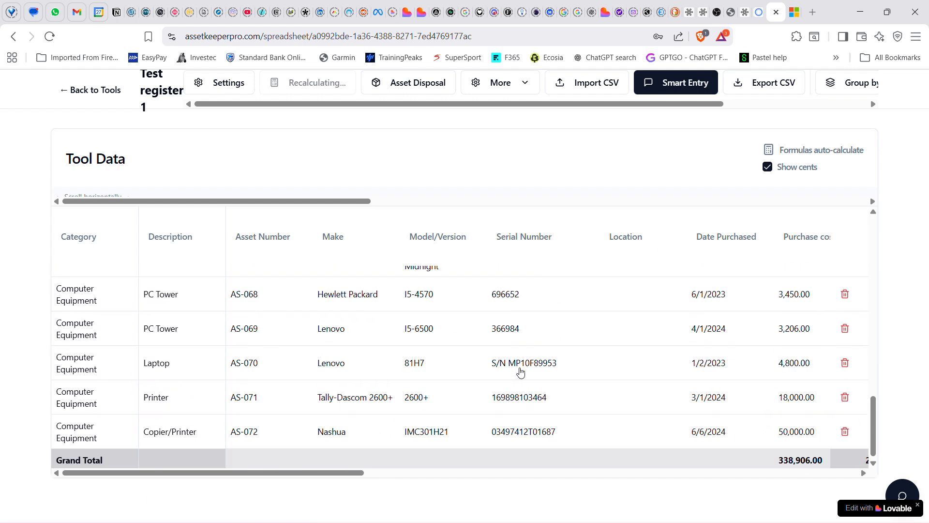
scroll(521, 371, "up", 15)
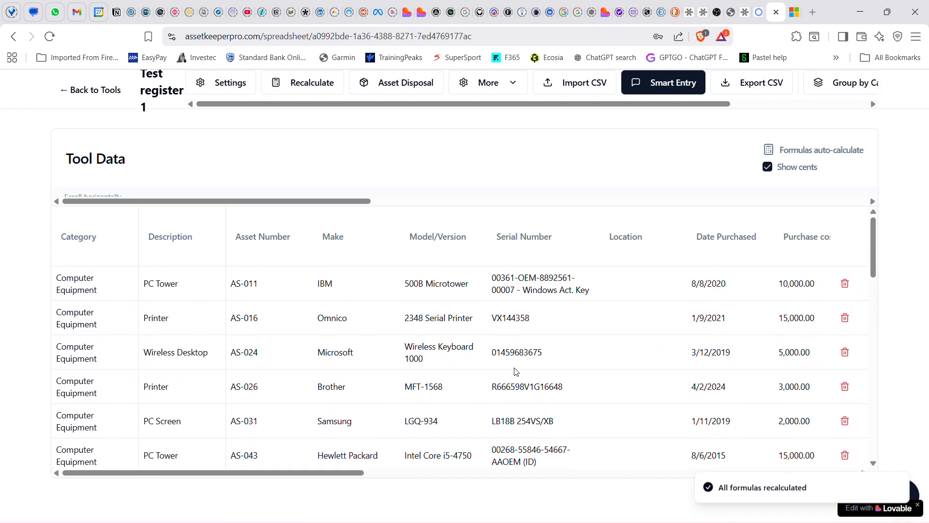
left_click_drag(307, 472, 507, 486)
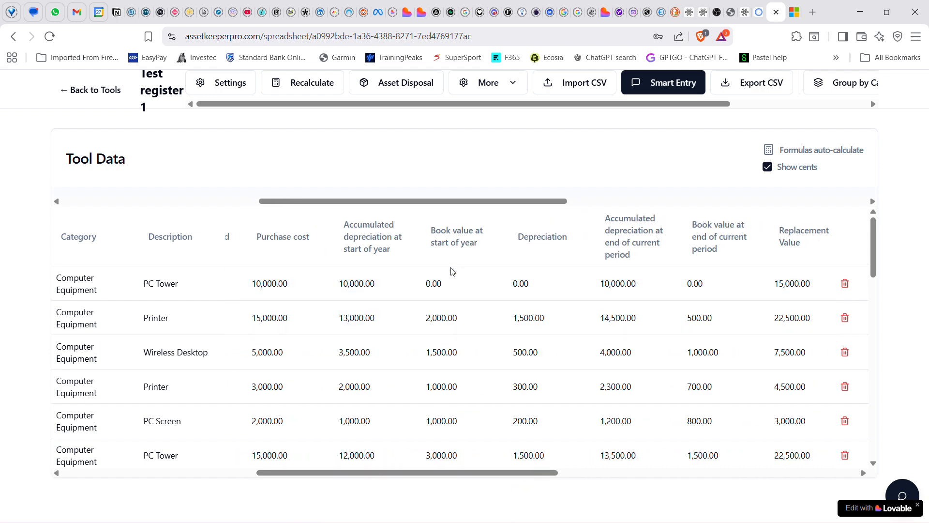
scroll(451, 289, "down", 4)
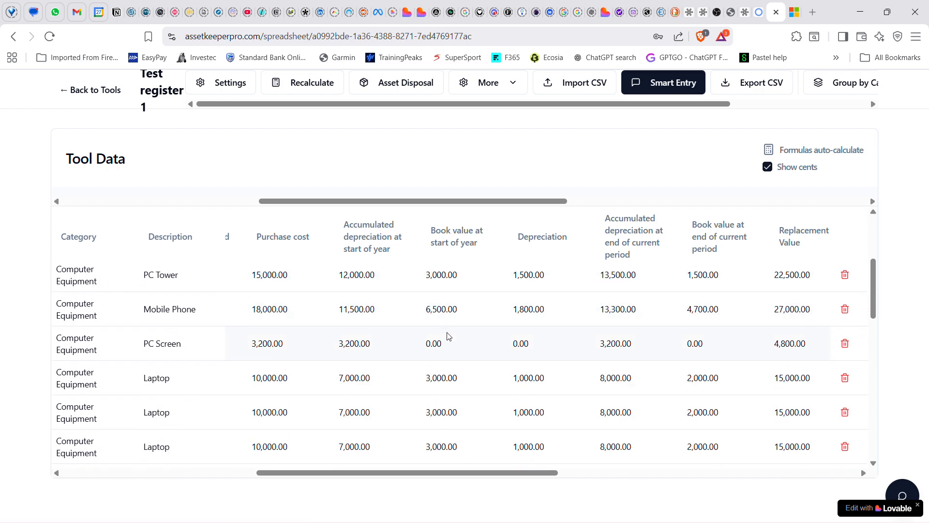
scroll(446, 336, "up", 4)
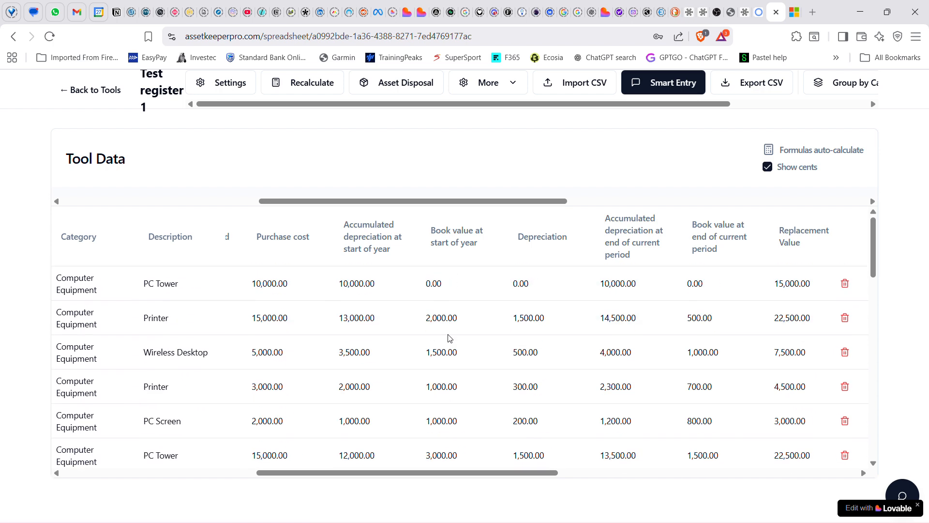
Switch the display of cents in the asset table off and back on
left_click(769, 170)
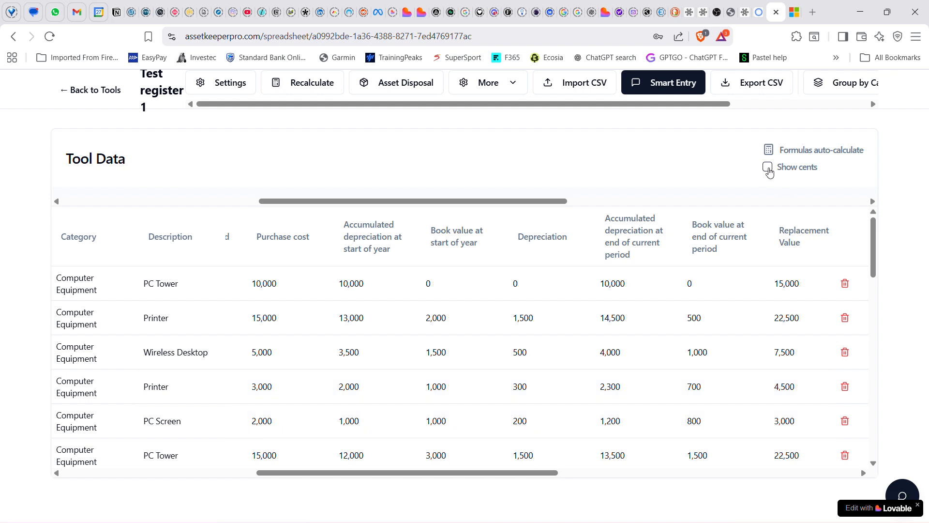
left_click(769, 170)
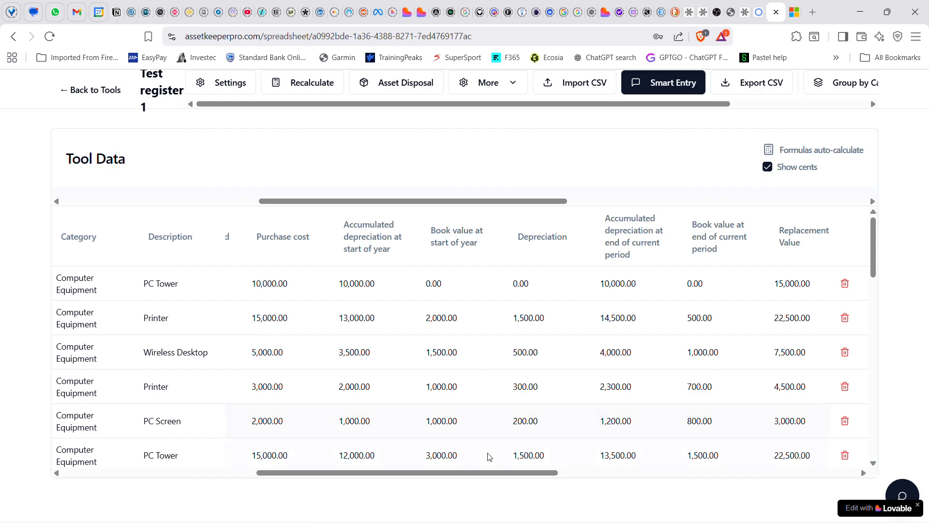
left_click_drag(484, 473, 315, 473)
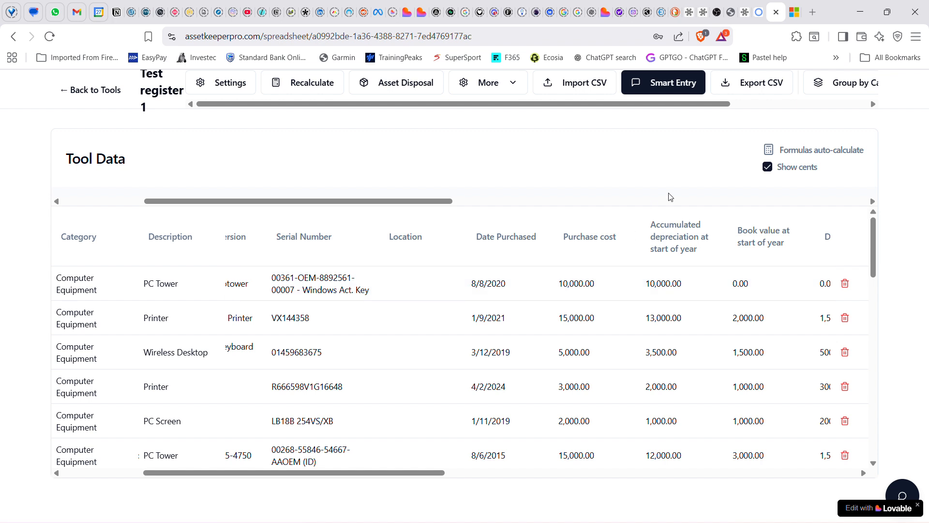
key("alt+Left")
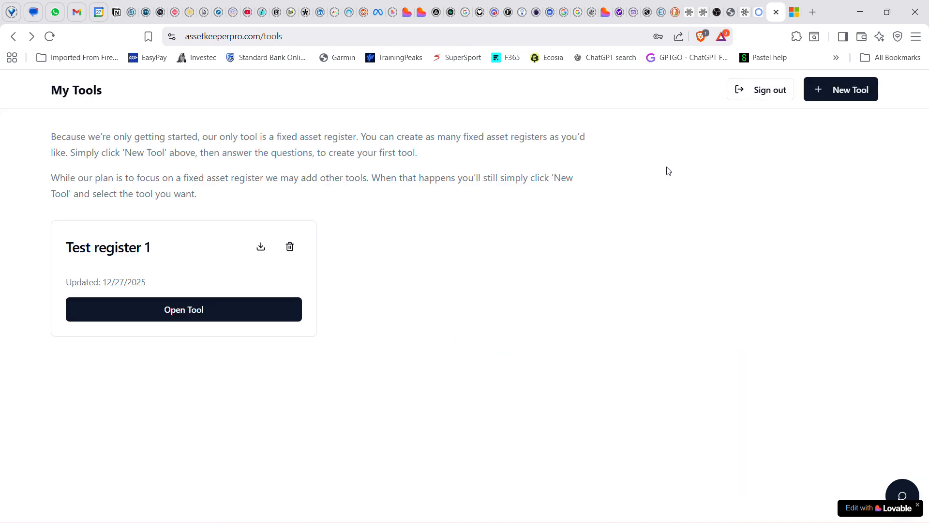
left_click(218, 309)
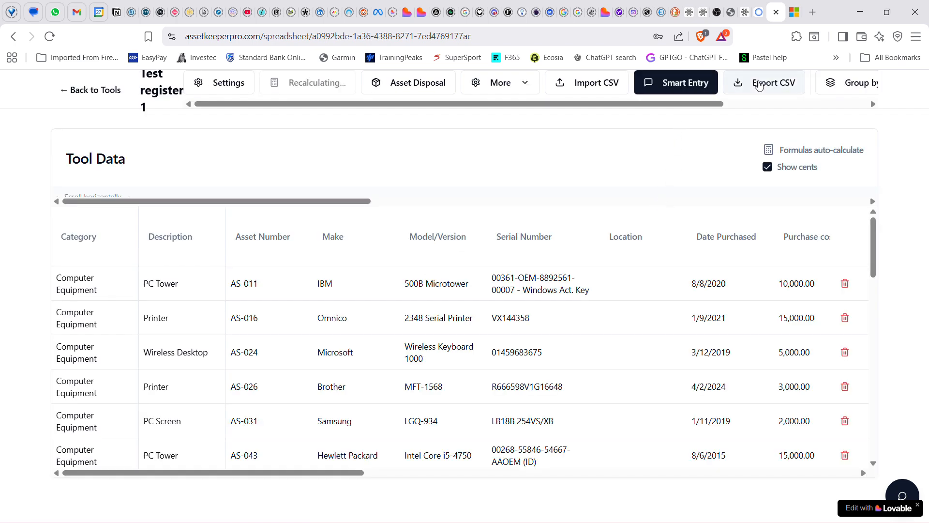
Start a Smart Entry for a new asset with category Office Equipment and description "Office chair"
left_click(687, 85)
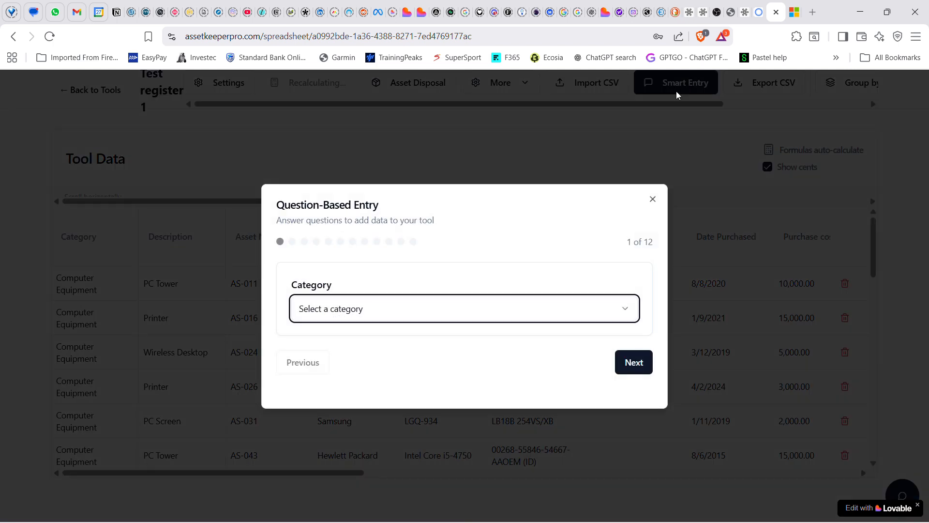
left_click(373, 316)
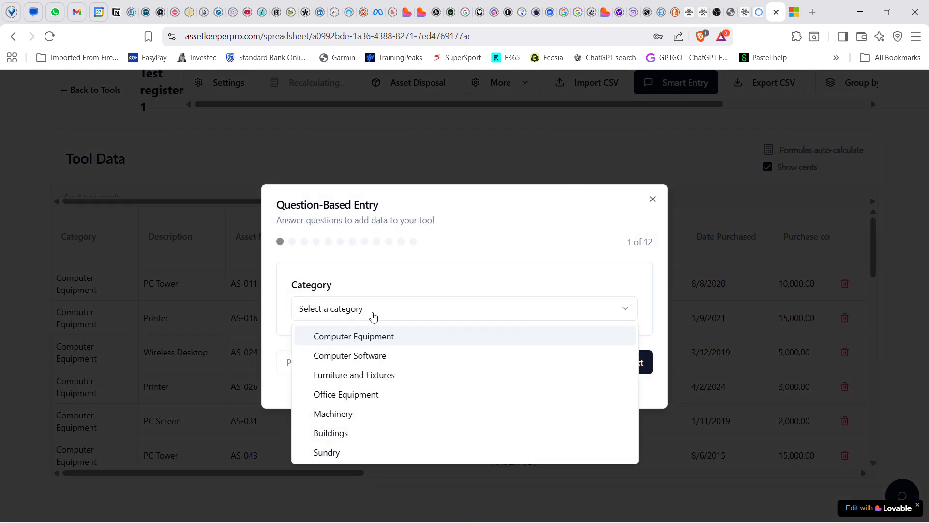
left_click(343, 395)
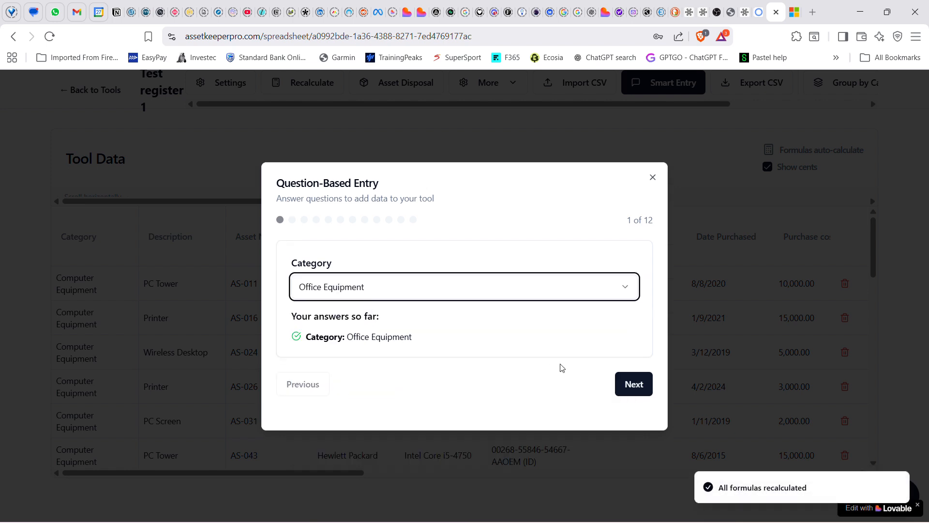
left_click(638, 388)
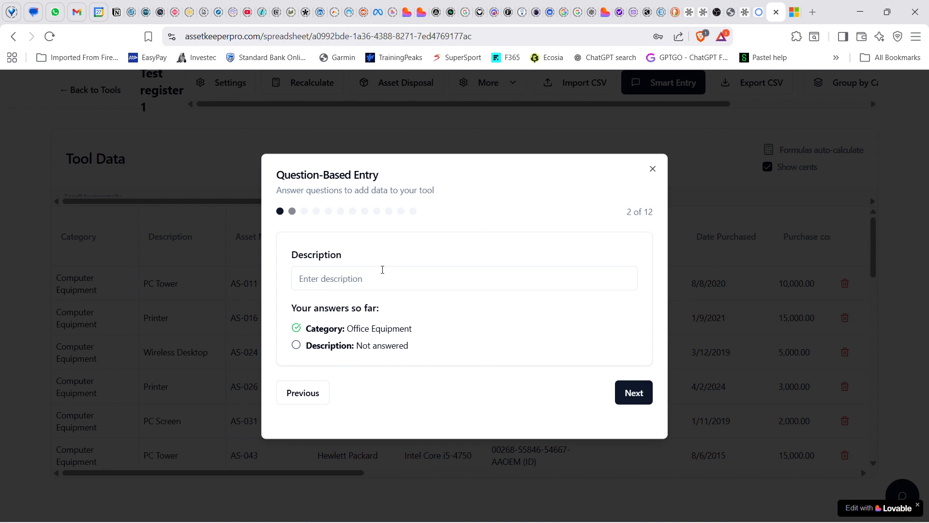
left_click(376, 281)
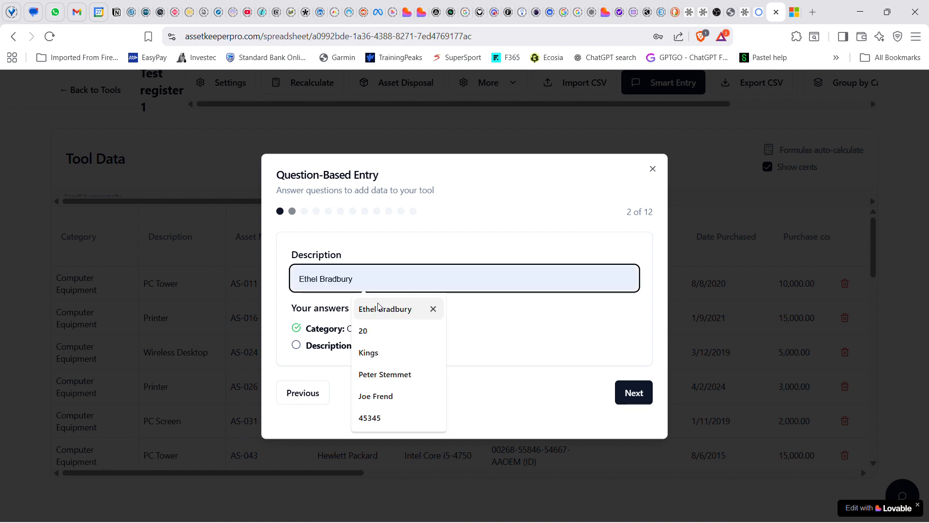
type("Office chair")
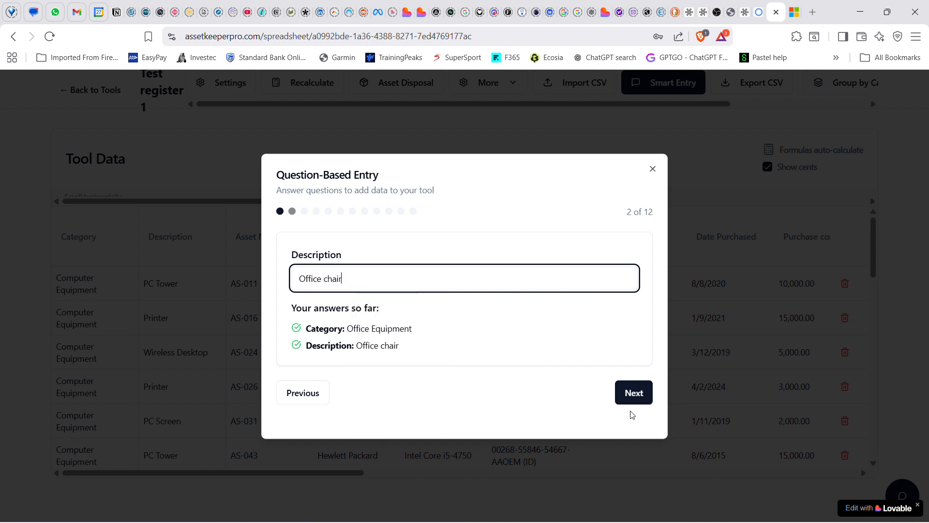
left_click(632, 395)
Enter AS-101 as the new asset's Asset Number and Dell as its Make
left_click(367, 269)
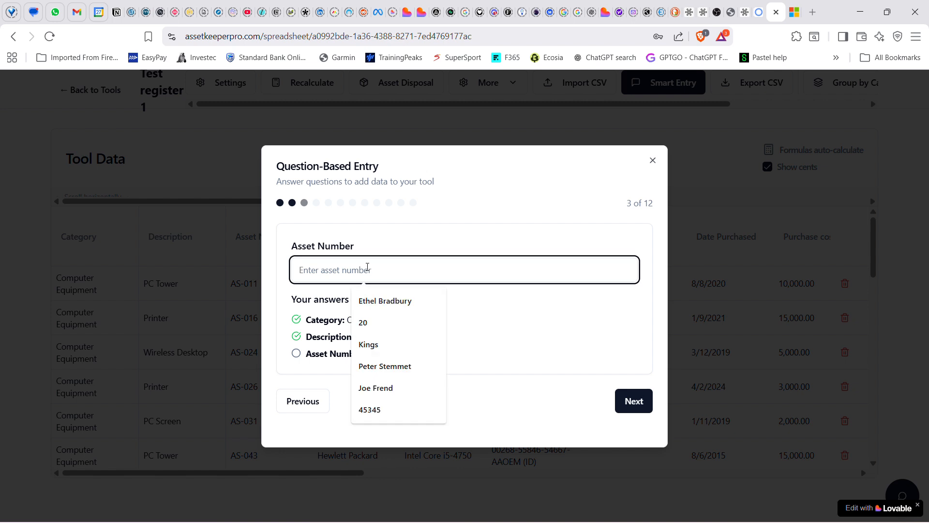
type("AS")
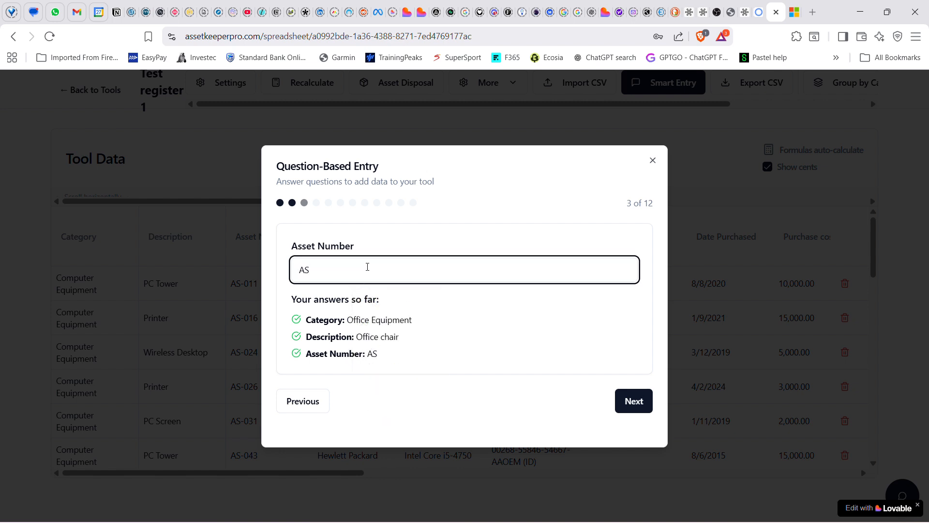
type("-101")
left_click(632, 398)
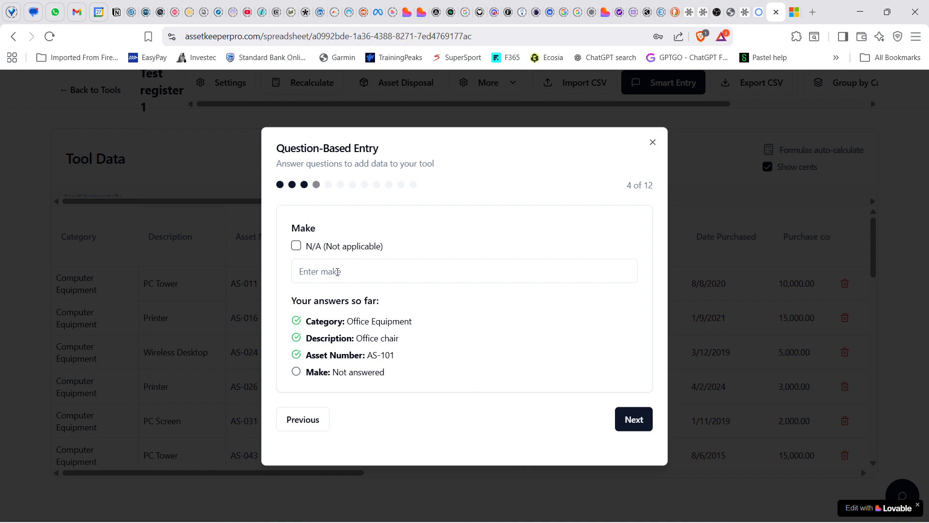
left_click(337, 272)
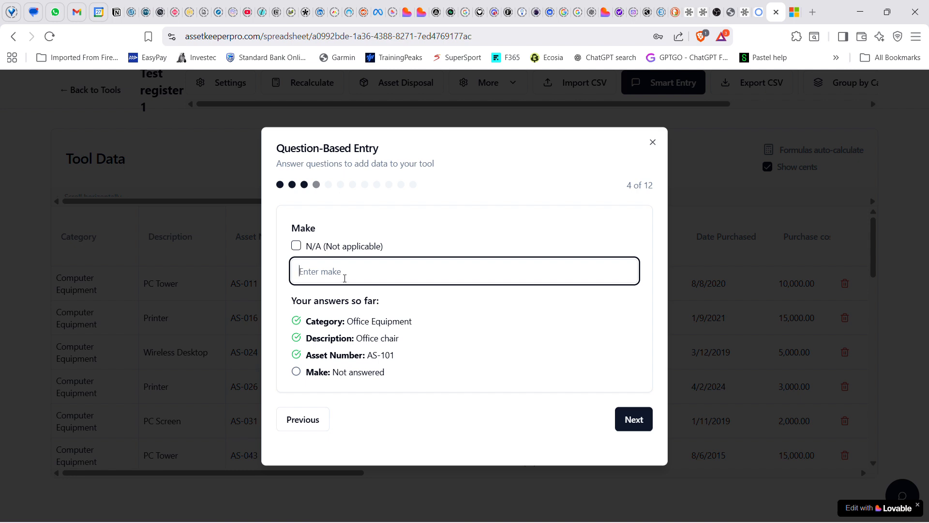
type("Dell")
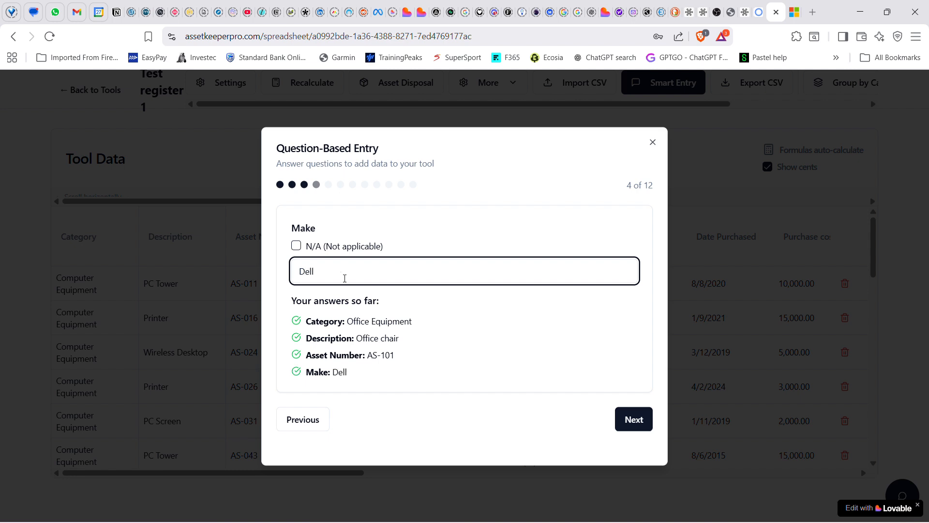
left_click(631, 420)
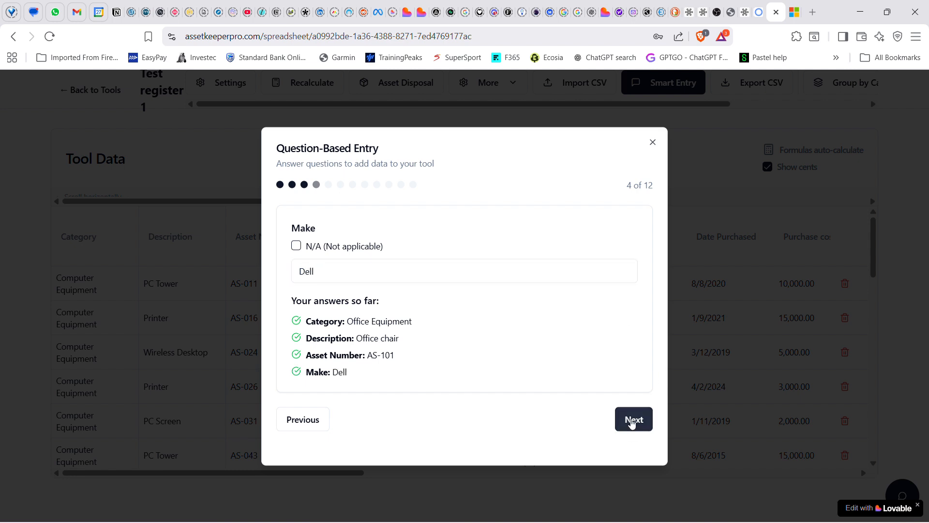
Set the new asset's Model/Version to "Chair 1000" and its Serial Number to 100022645
left_click(332, 264)
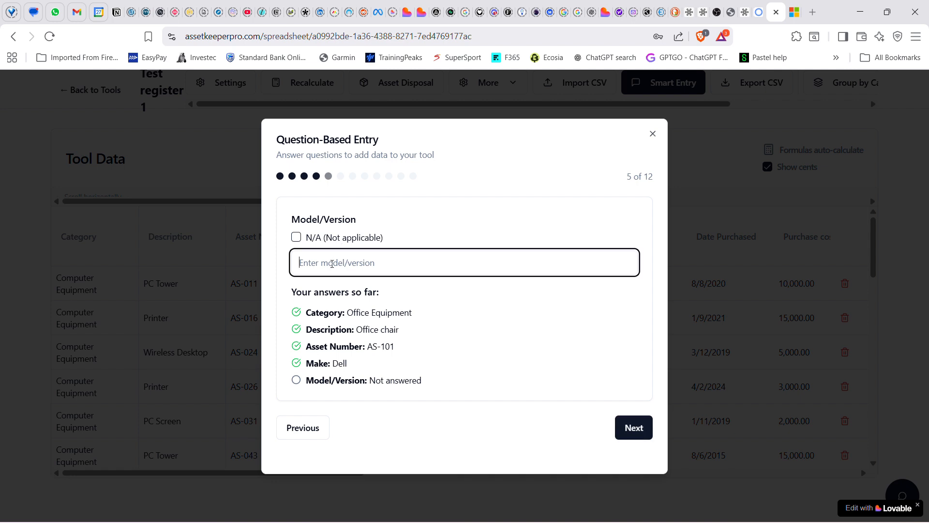
type("C")
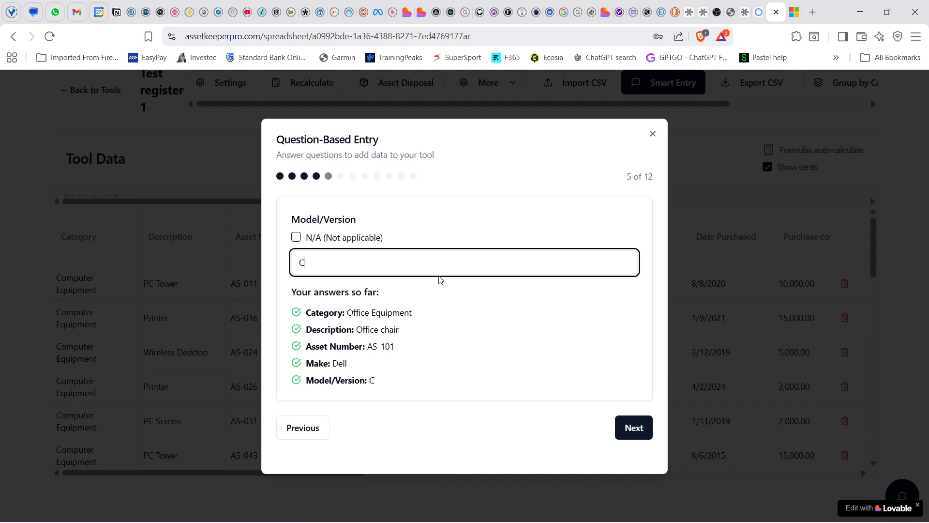
type("hair 1000")
left_click(616, 430)
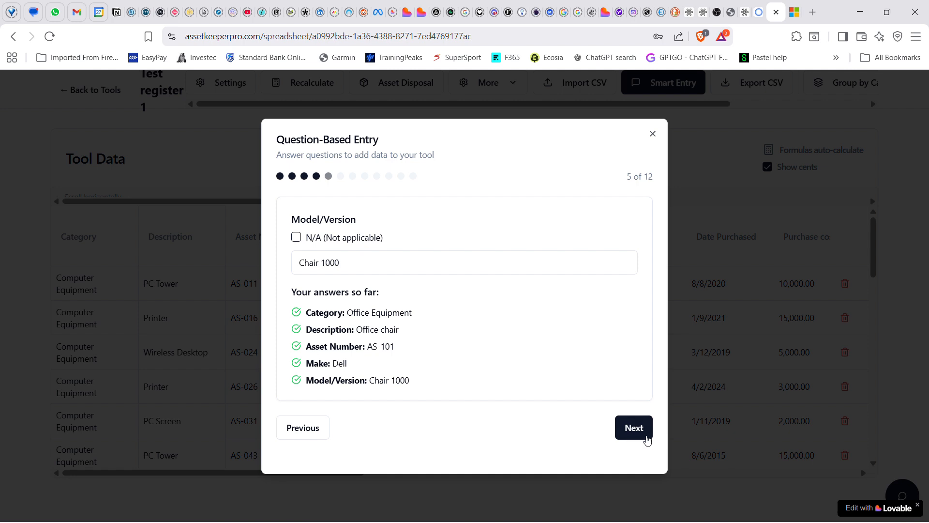
left_click(638, 436)
left_click(353, 255)
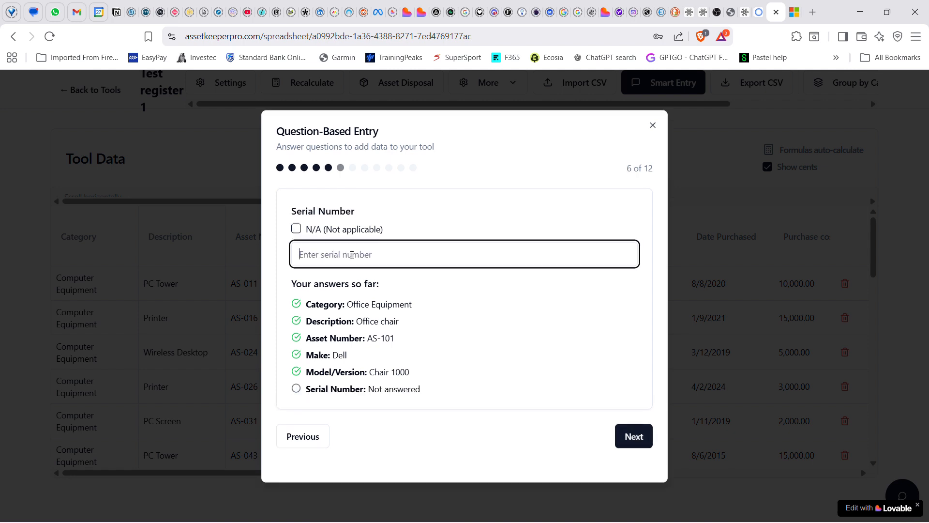
type("100022645")
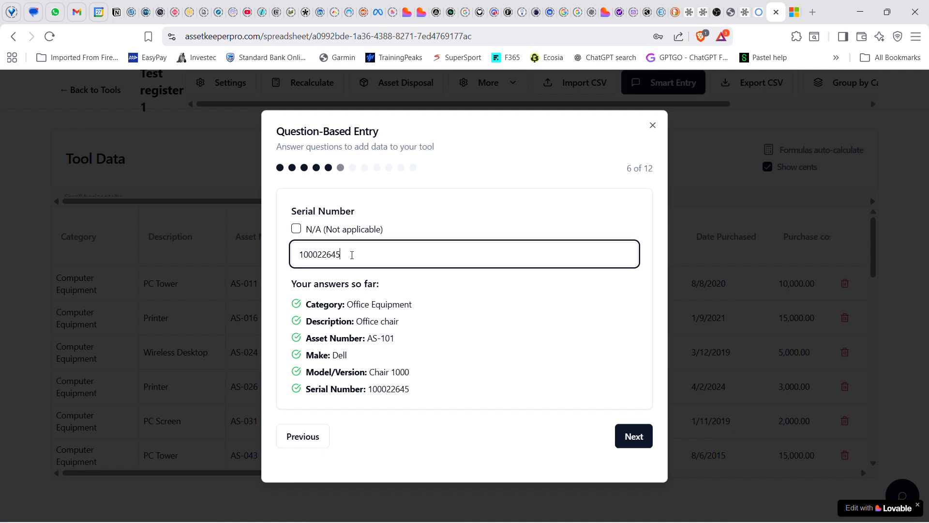
Set the new asset's Location to California in the Smart Entry
left_click(630, 442)
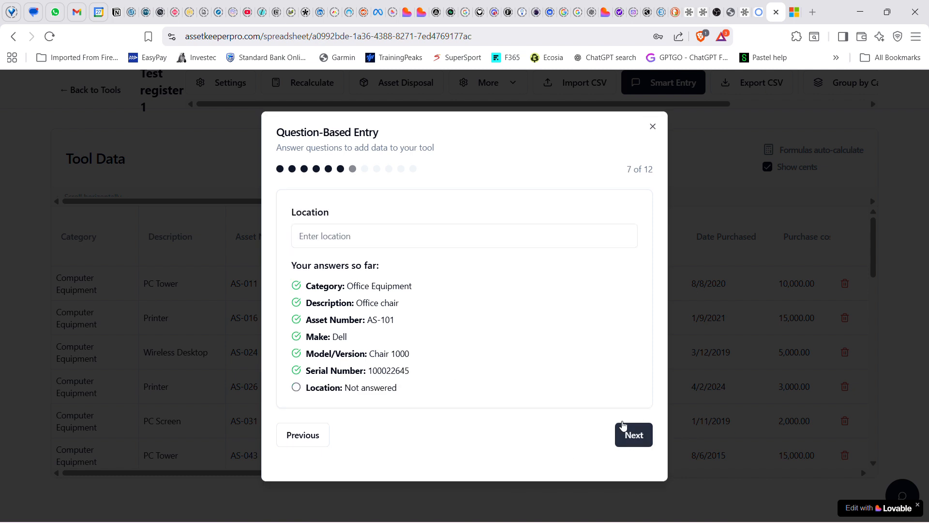
left_click(383, 243)
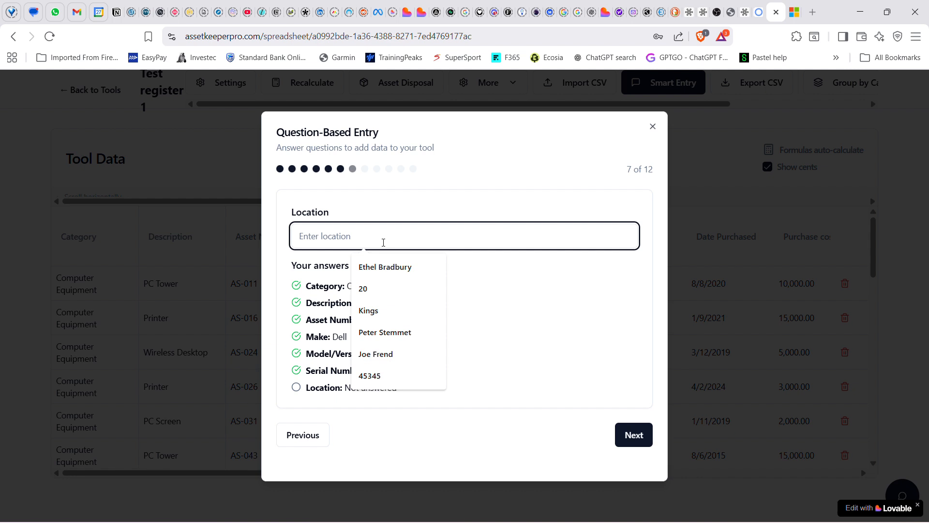
type("Calif")
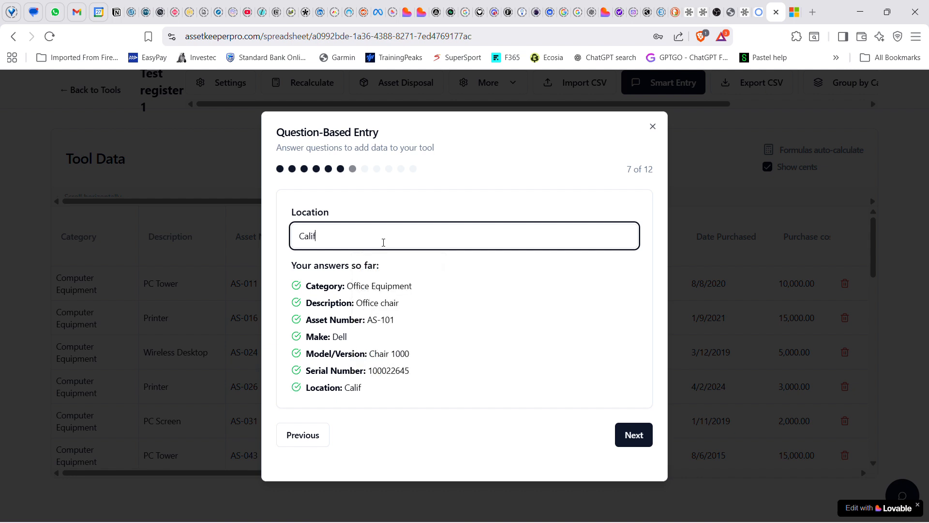
type("ornai")
key("BackSpace")
key("BackSpace")
type("i")
left_click(634, 435)
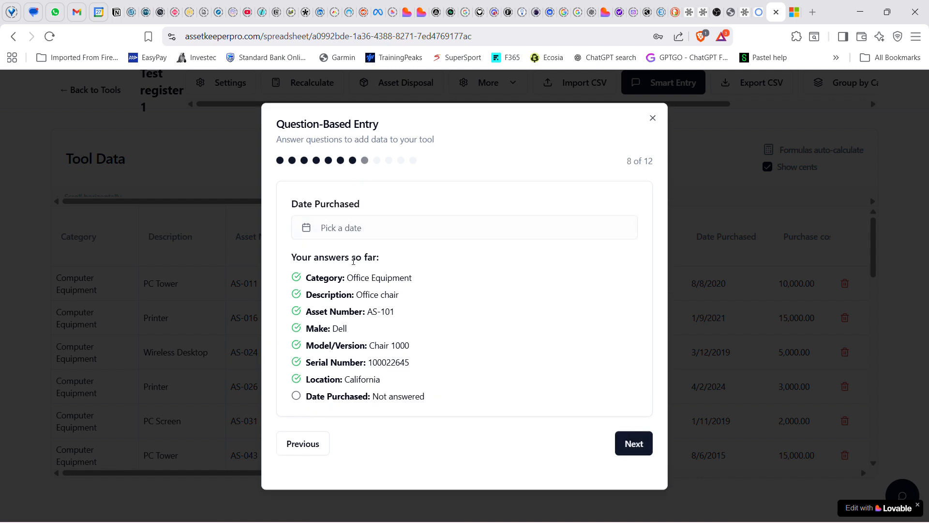
Set the new asset's Date Purchased to November 1, 2025
left_click(357, 231)
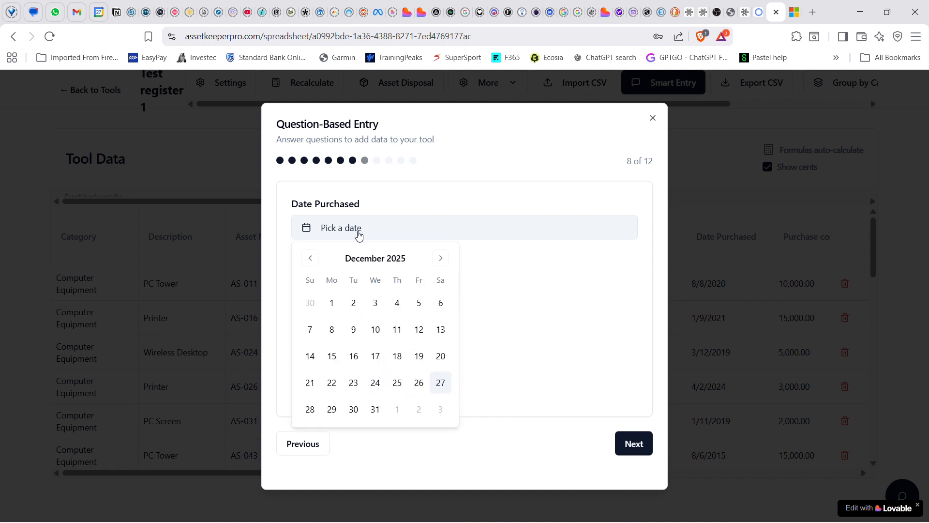
left_click(310, 258)
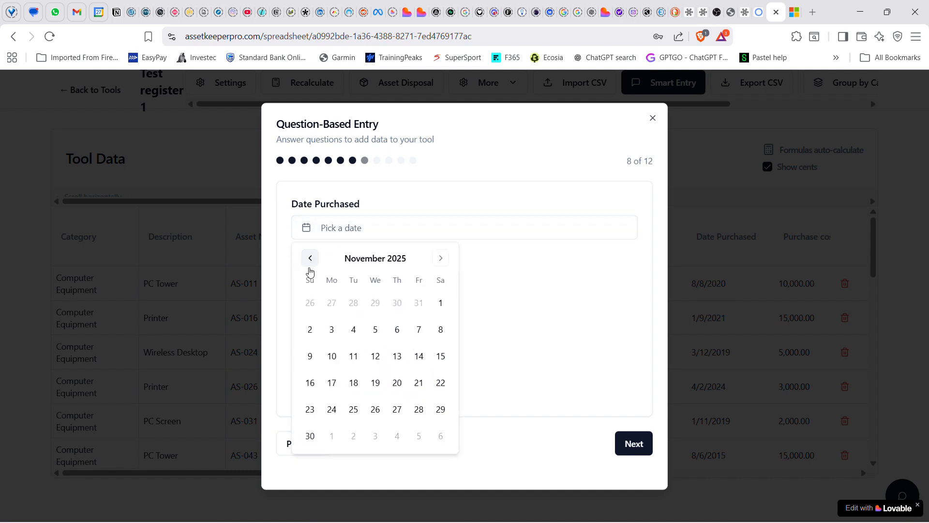
left_click(440, 304)
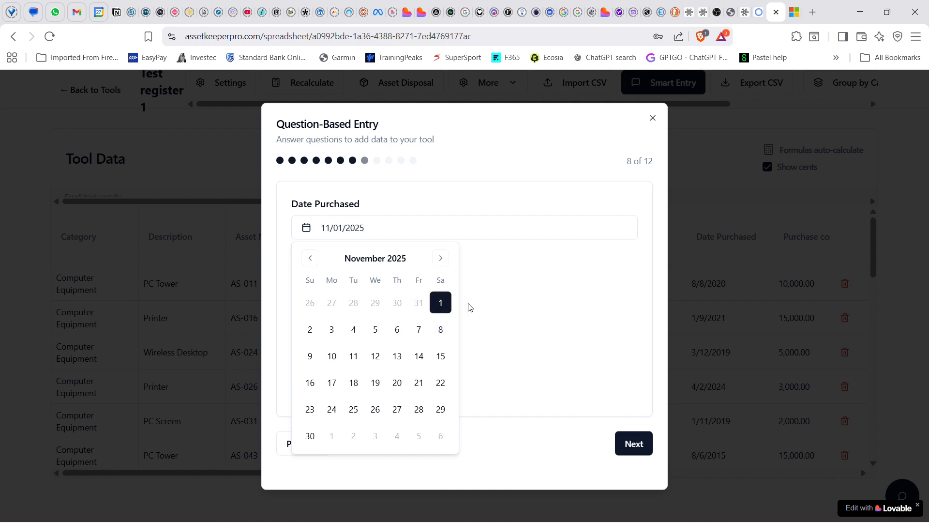
left_click(496, 306)
left_click(628, 449)
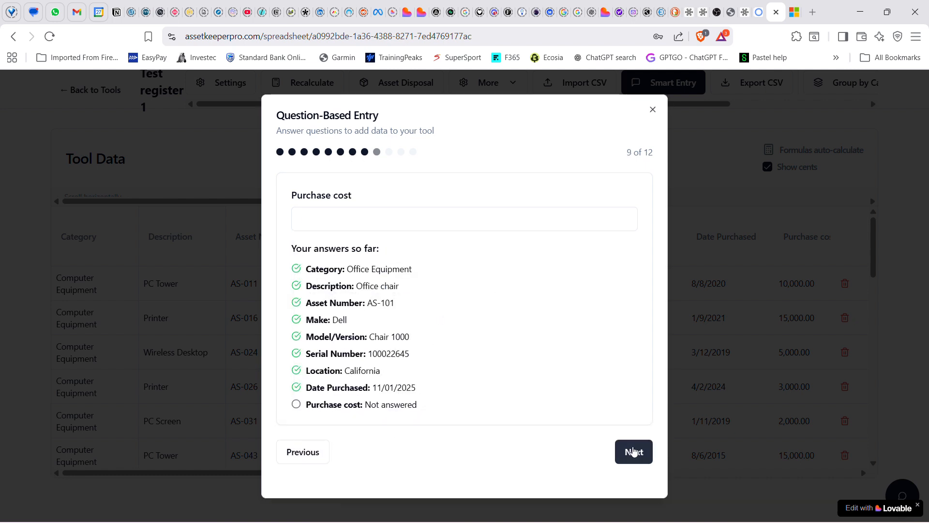
Enter 250 as both the Purchase cost and the Insured value of the new asset
left_click(388, 229)
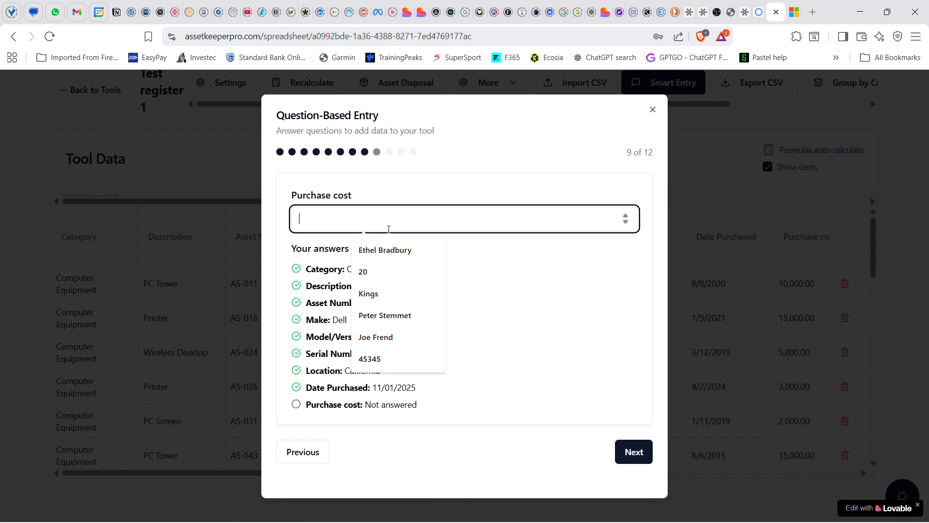
type("250")
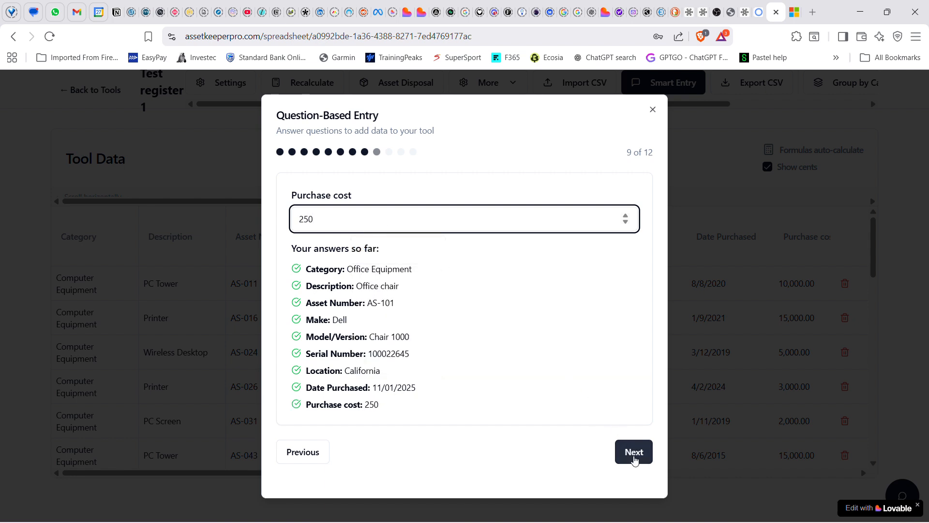
left_click(633, 452)
left_click(373, 218)
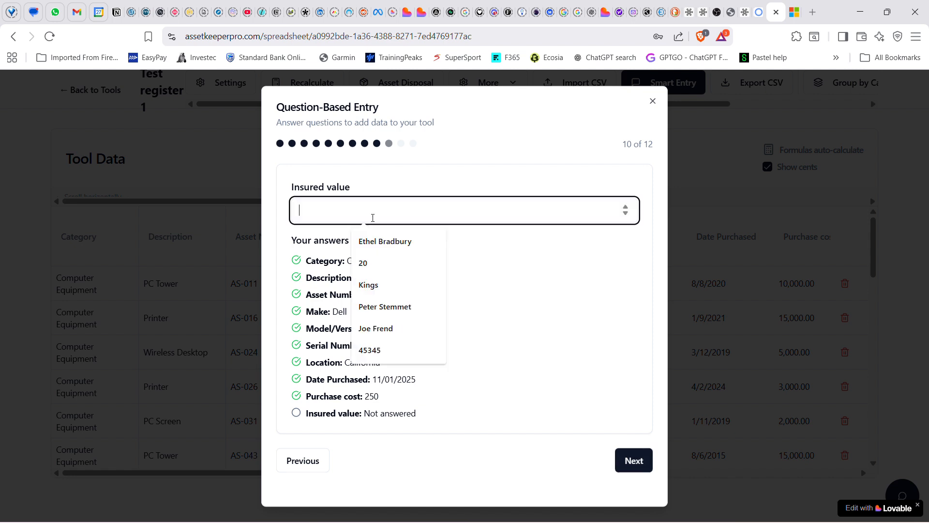
type("250")
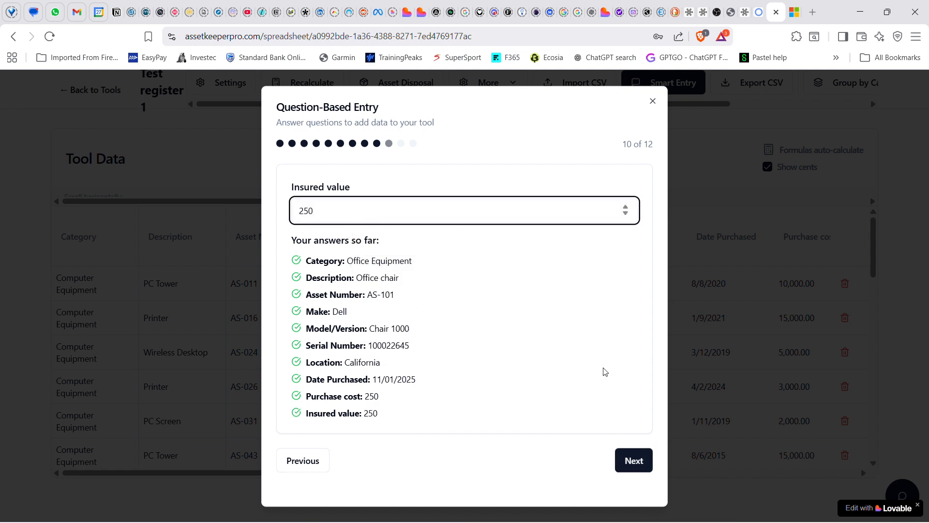
left_click(627, 457)
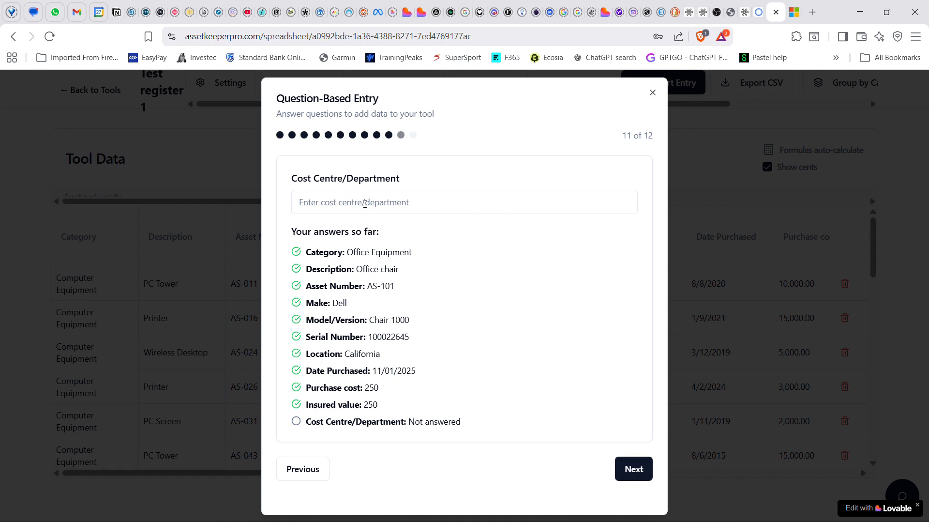
Set the new asset's Cost Centre/Department to Office
left_click(365, 203)
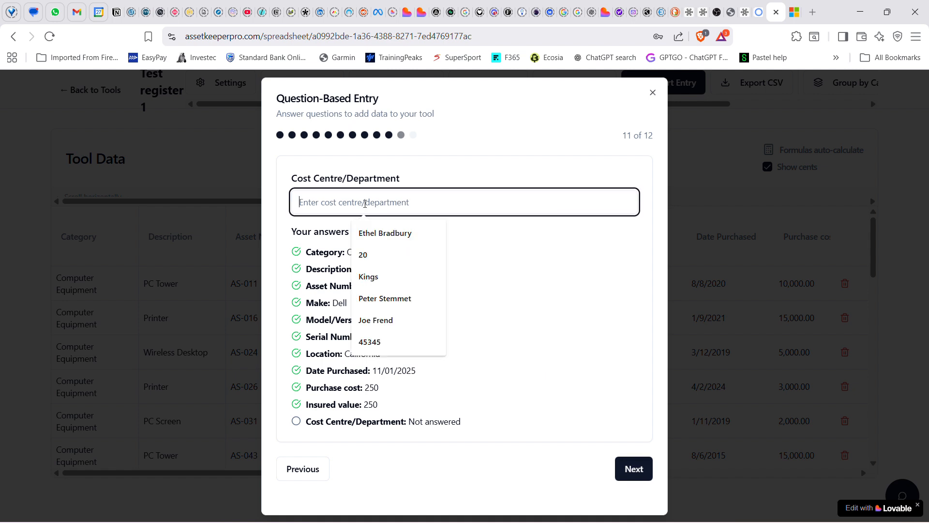
type("Office")
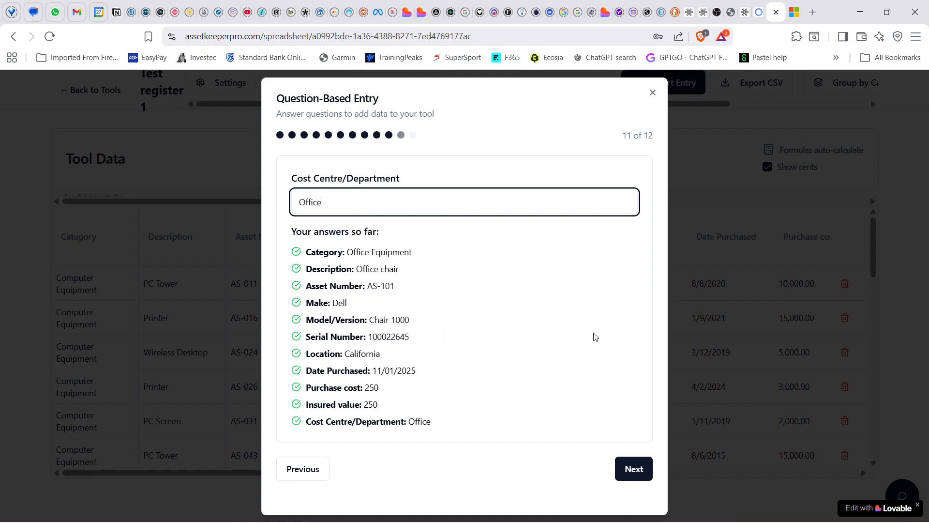
left_click(630, 469)
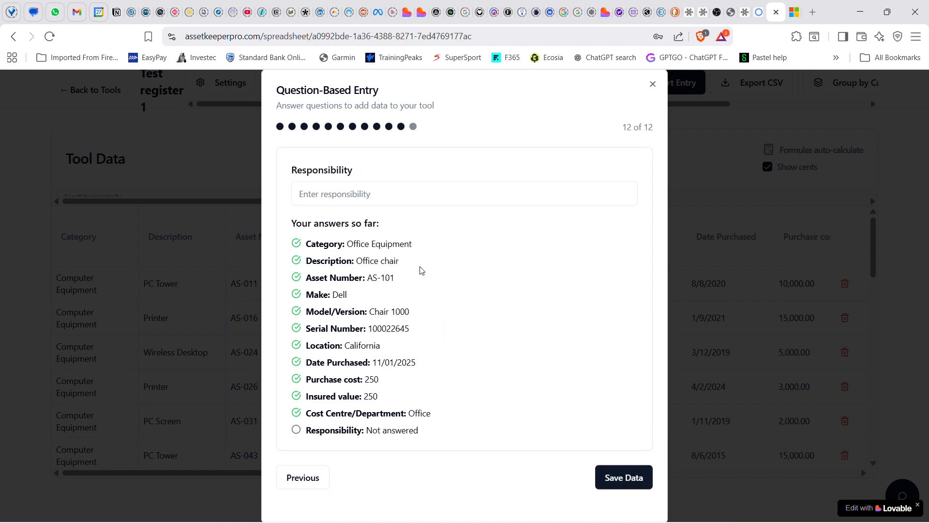
Enter the responsible person's name under Responsibility and save the new asset's data
left_click(400, 197)
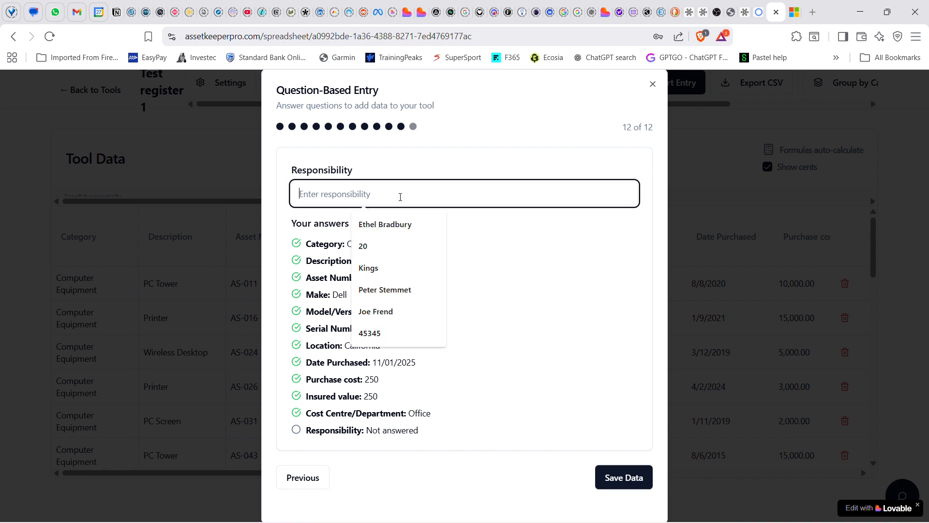
type("J. S")
key("BackSpace")
key("BackSpace")
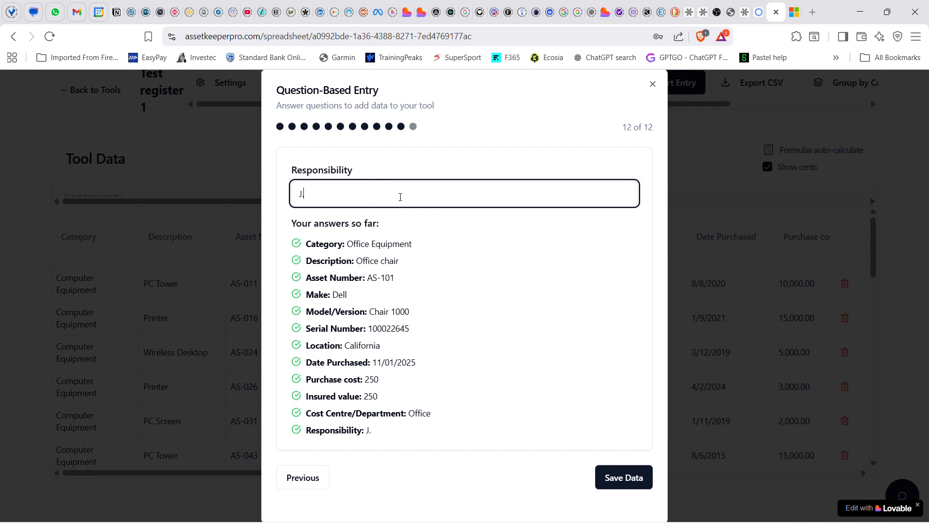
key("BackSpace")
type("o Bloggs")
left_click(624, 478)
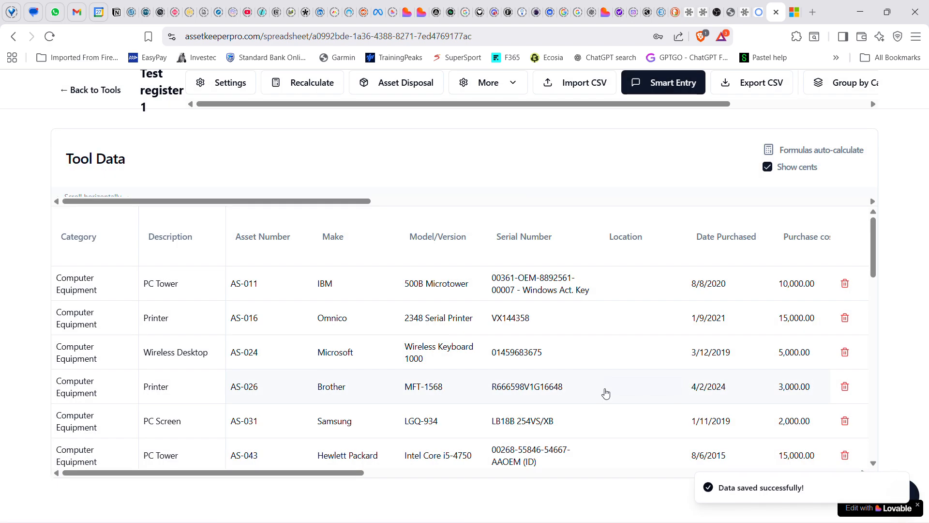
Check the newly added Office chair row and the Grand Total at the end of the asset table
scroll(466, 378, "down", 5)
scroll(466, 378, "down", 10)
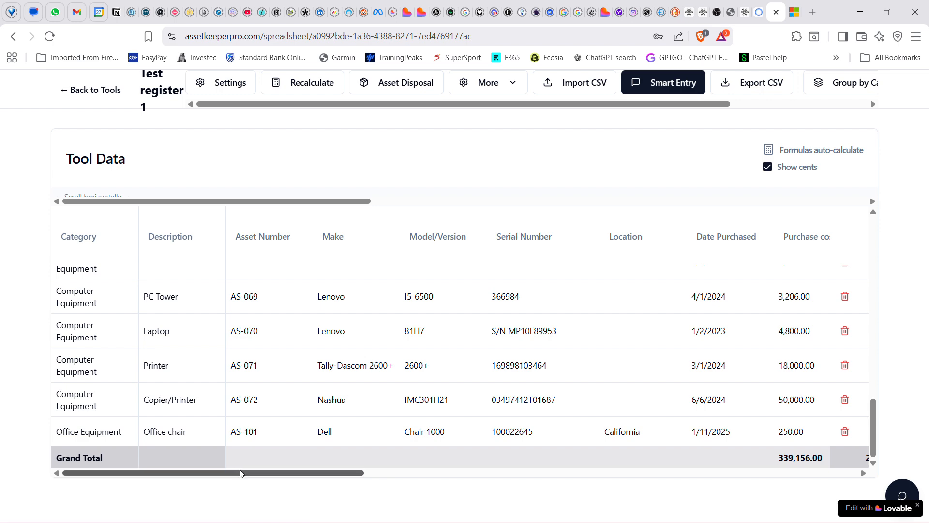
left_click_drag(241, 472, 191, 466)
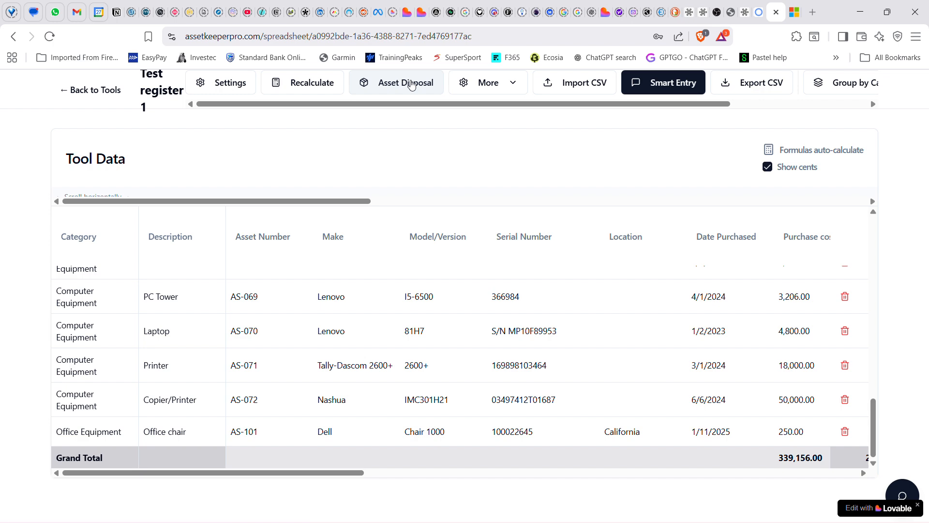
View the assets available for selection in the Asset Disposal form and close it without recording a disposal
left_click(411, 85)
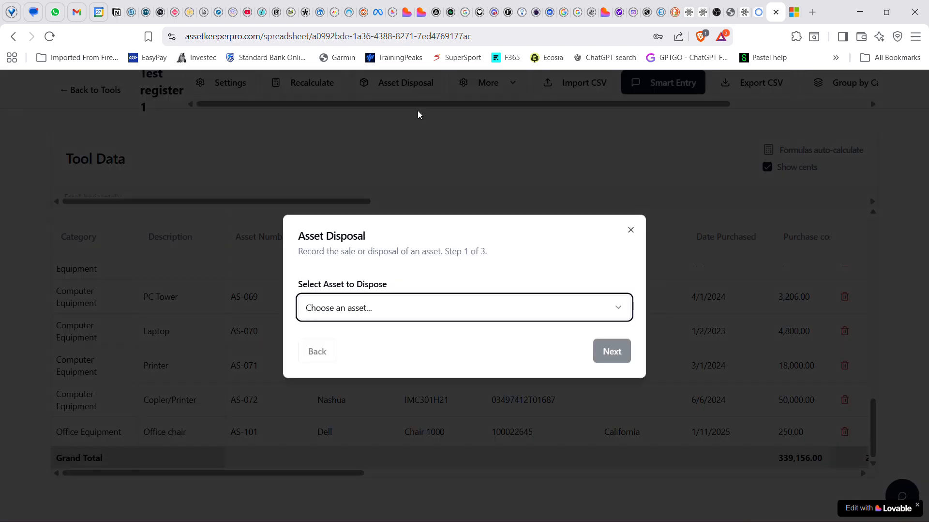
left_click(508, 309)
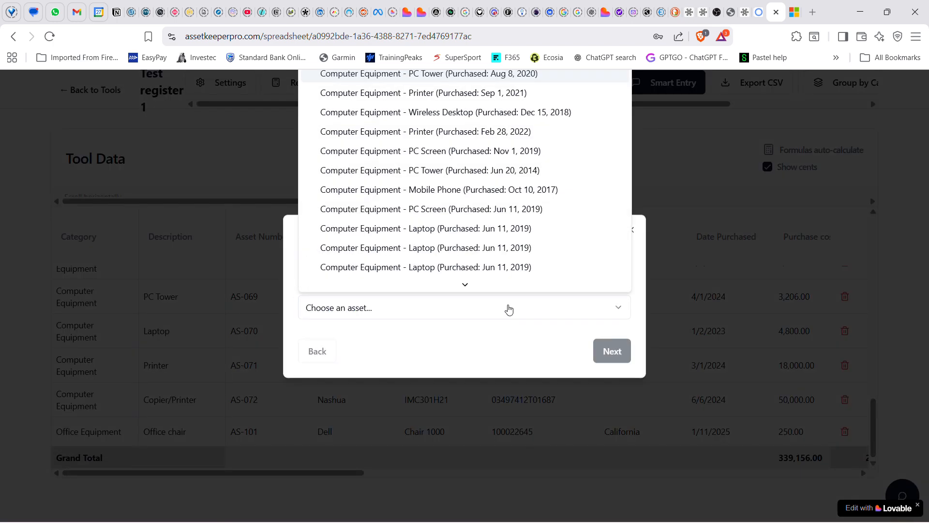
left_click(488, 324)
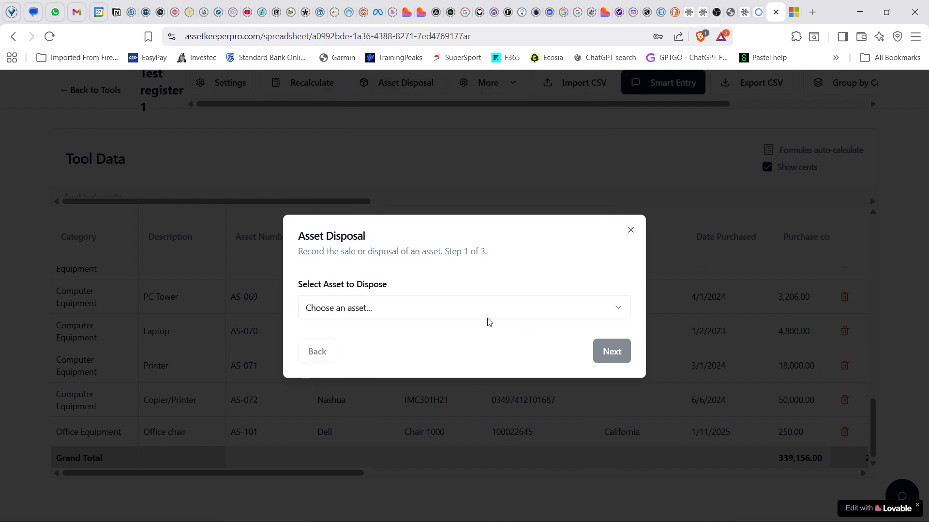
left_click(631, 229)
View the Rollover to New Year option among the additional register actions without running it
scroll(435, 349, "up", 5)
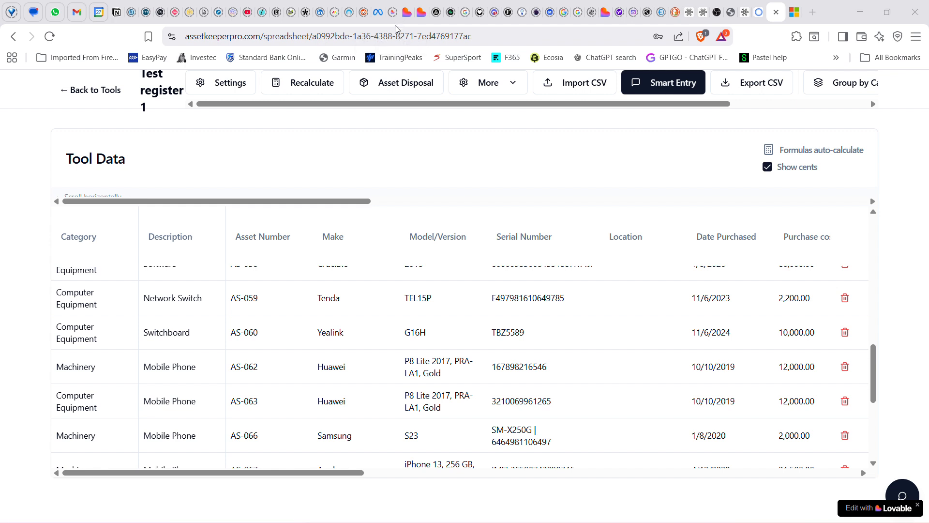
left_click(513, 83)
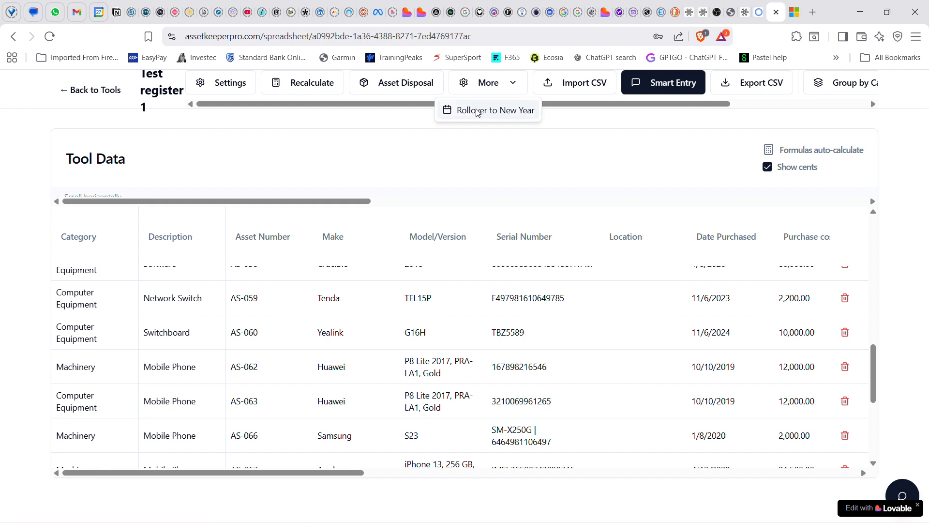
left_click(556, 177)
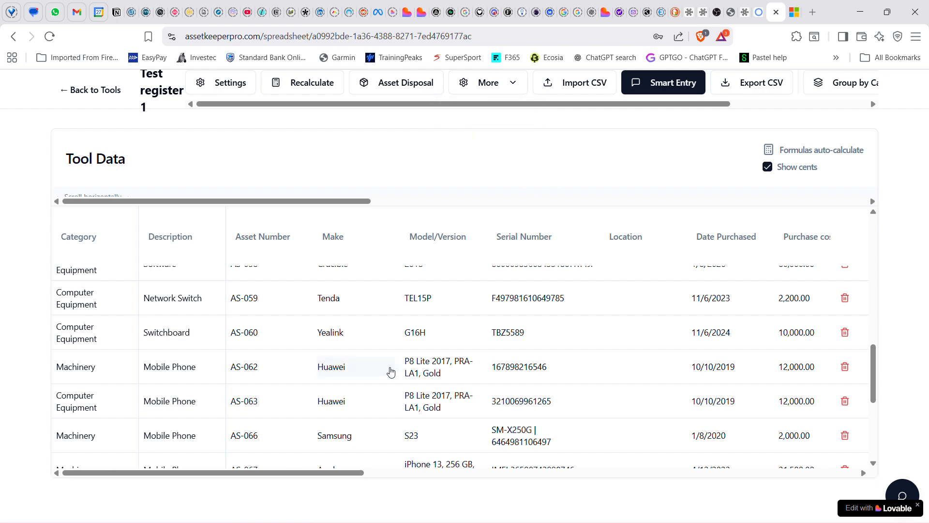
Examine the depreciation, book value and purchase cost columns across the asset table
left_click_drag(321, 473, 576, 490)
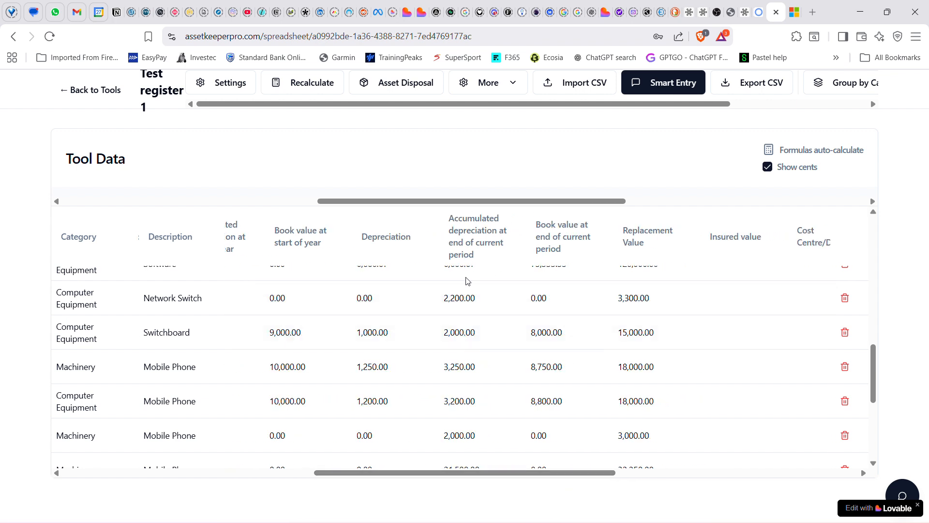
left_click_drag(499, 475, 426, 477)
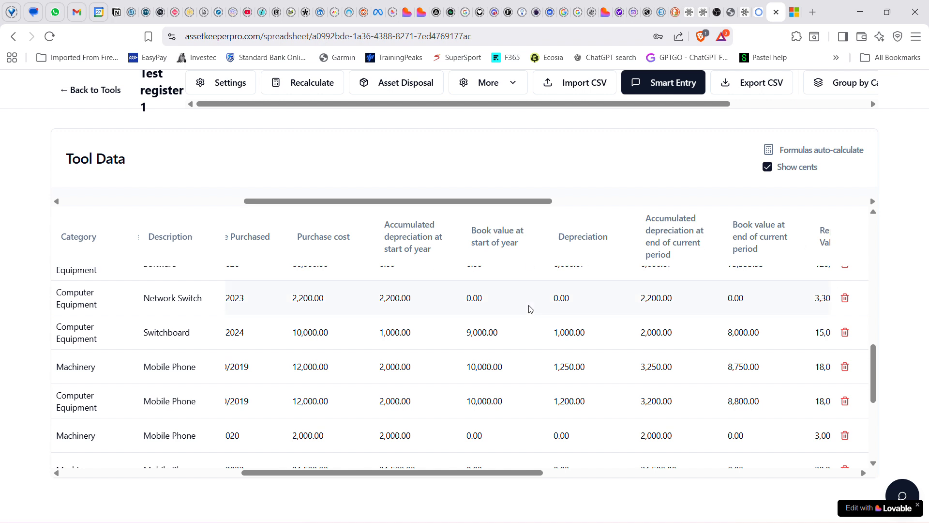
left_click_drag(511, 475, 400, 423)
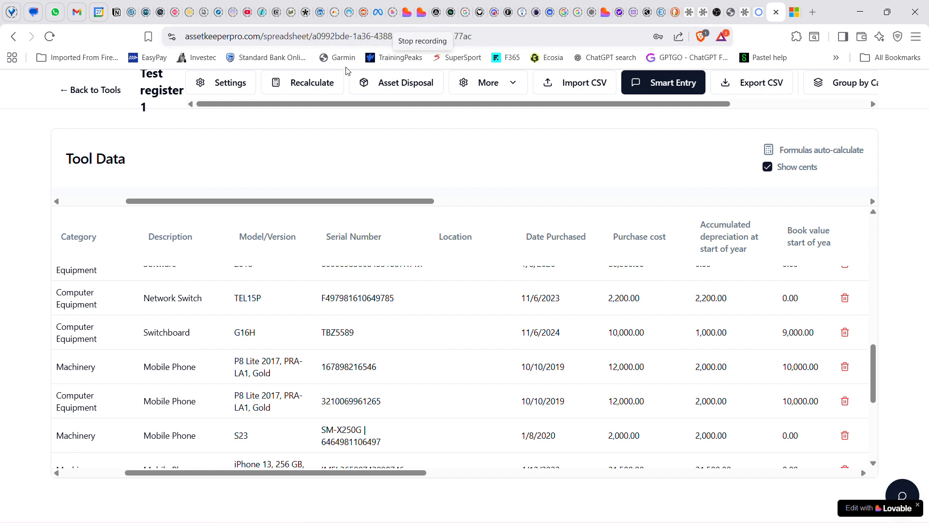
Review the financial year start and the depreciation rates and methods by category, closing the configuration without changes
left_click(221, 84)
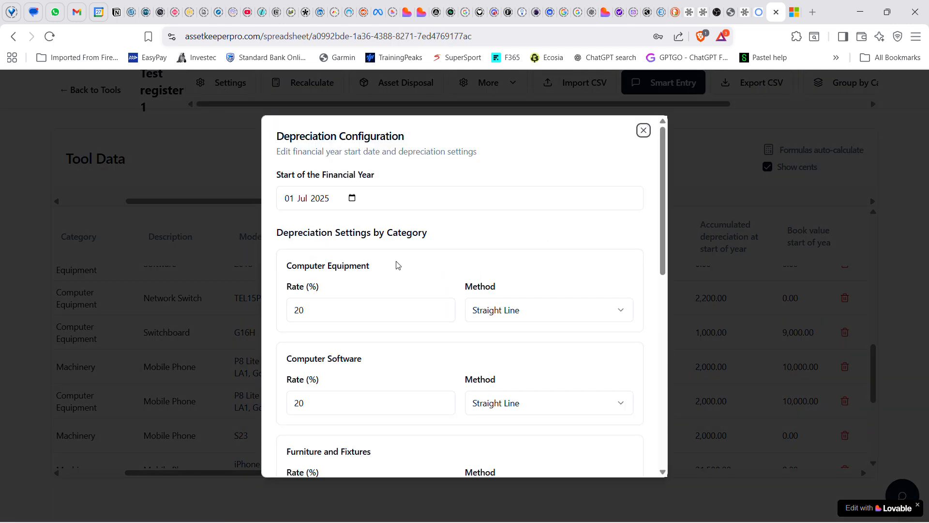
scroll(355, 290, "down", 3)
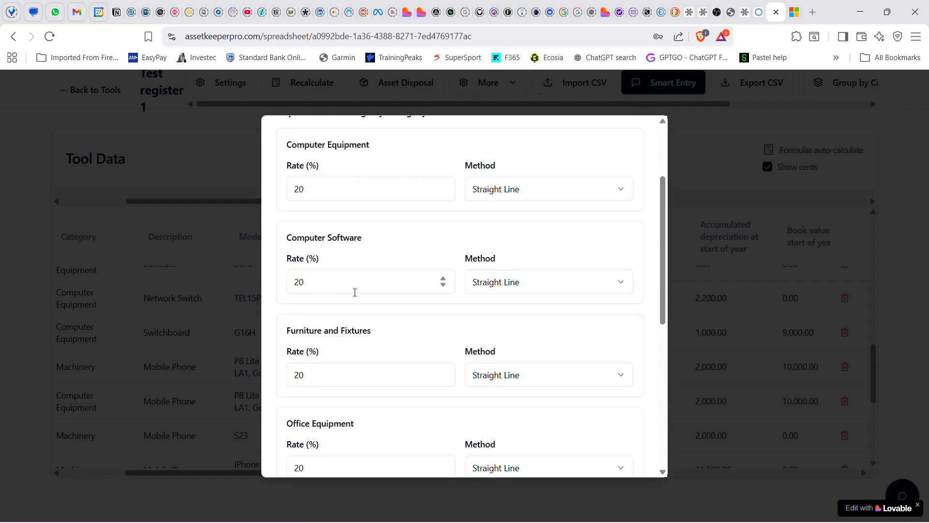
scroll(436, 271, "up", 3)
scroll(332, 220, "down", 10)
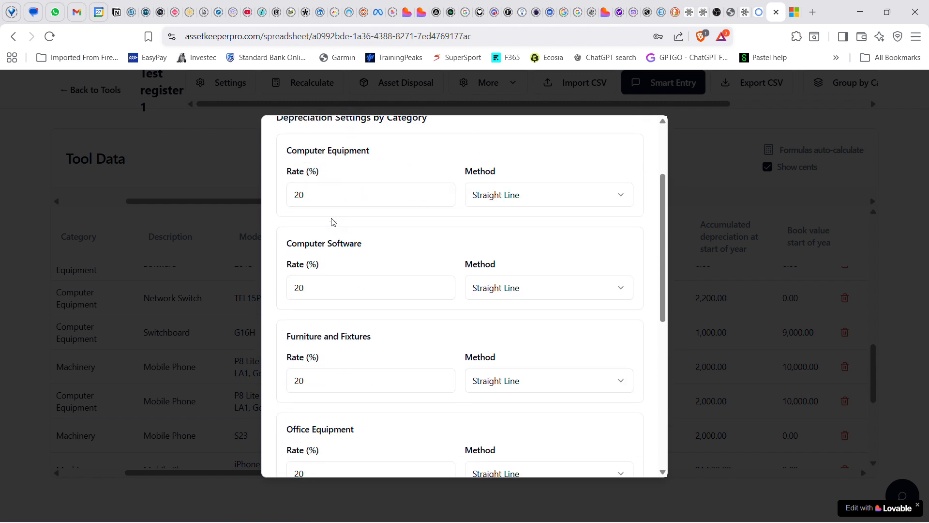
scroll(332, 223, "up", 10)
scroll(332, 223, "up", 1)
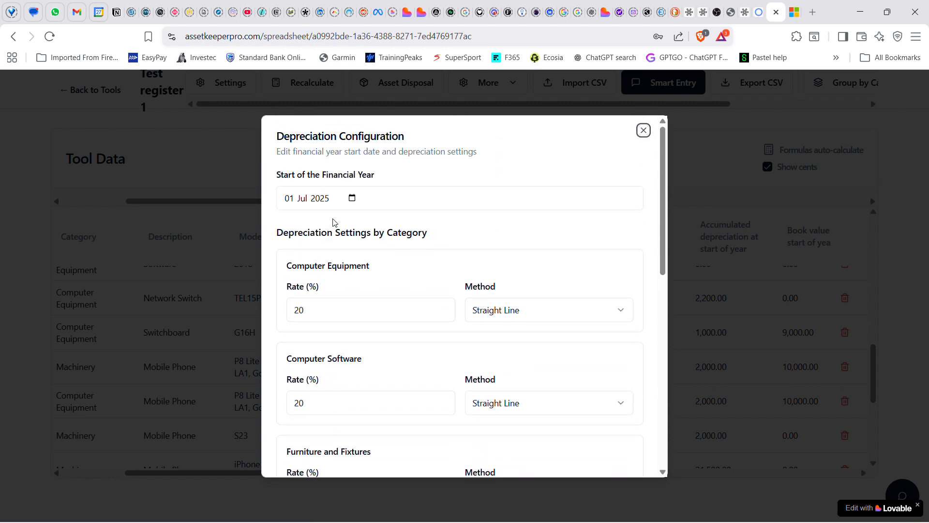
left_click(643, 132)
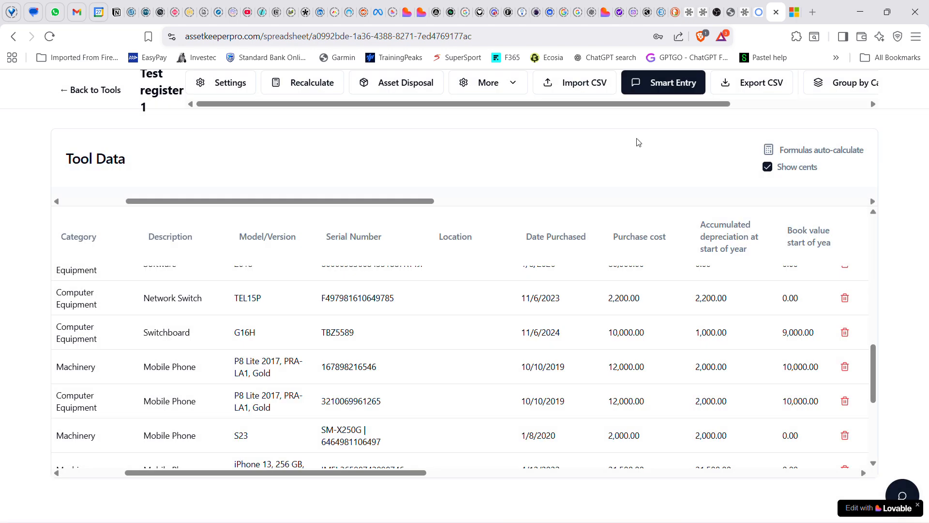